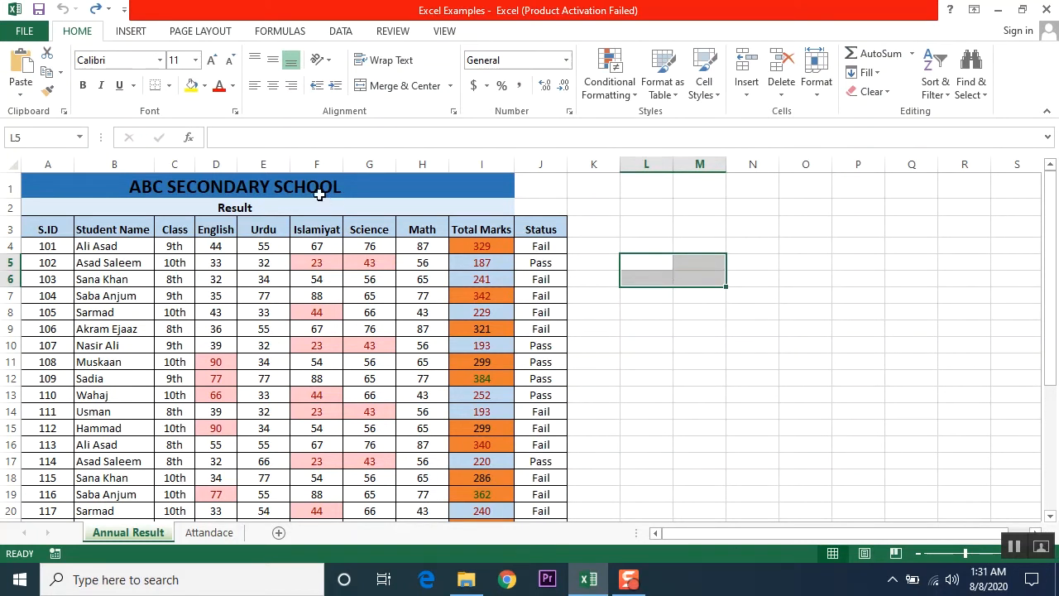
- Merge and center the selected block of cells L5:M6
{"action": "left_click", "coordinate": [423, 86]}
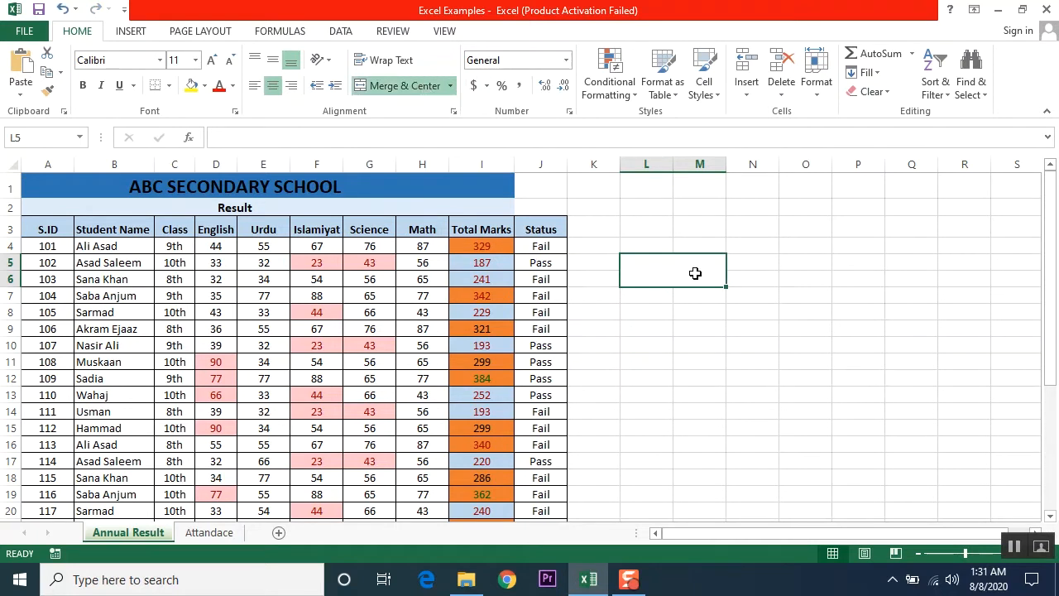
{"action": "left_click", "coordinate": [700, 340]}
{"action": "left_click", "coordinate": [665, 270]}
{"action": "left_click", "coordinate": [169, 86]}
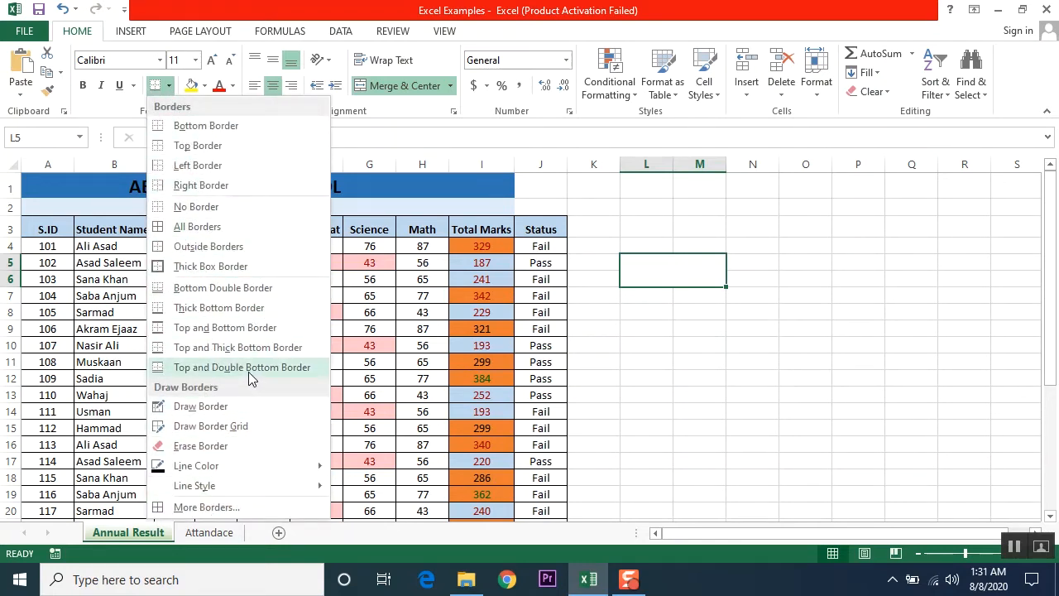
{"action": "left_click", "coordinate": [701, 352]}
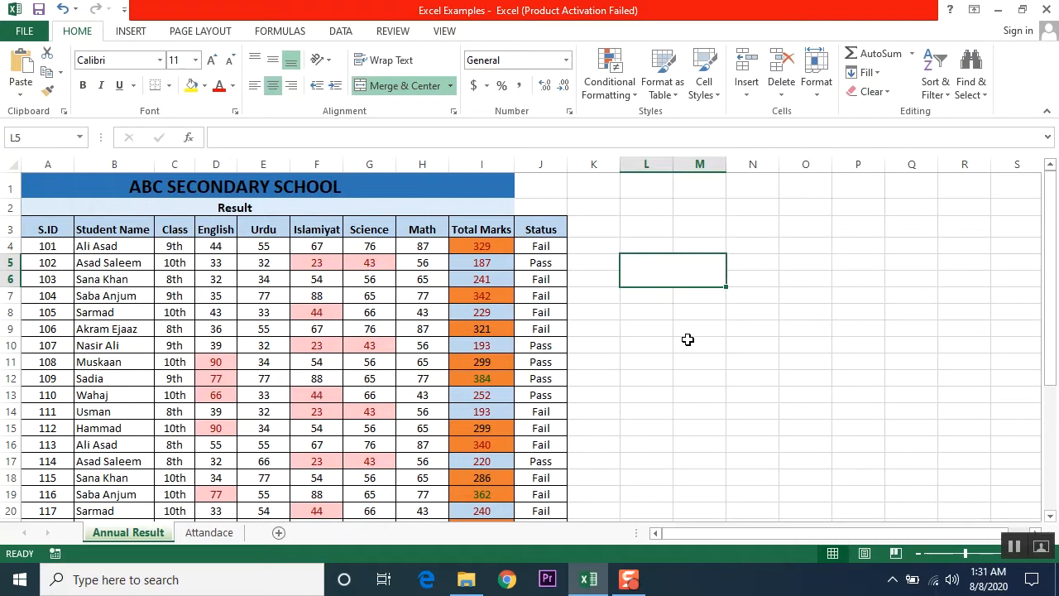
{"action": "left_click", "coordinate": [636, 326]}
- Add a bottom border and a top border to the merged cell L5:M6
{"action": "left_click", "coordinate": [655, 276]}
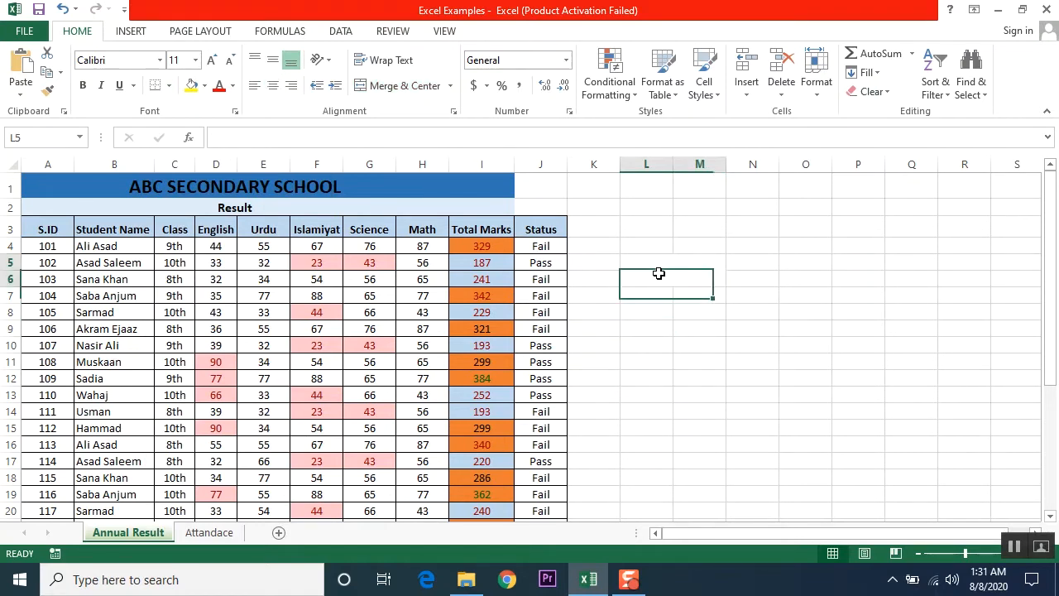
{"action": "left_click", "coordinate": [168, 86]}
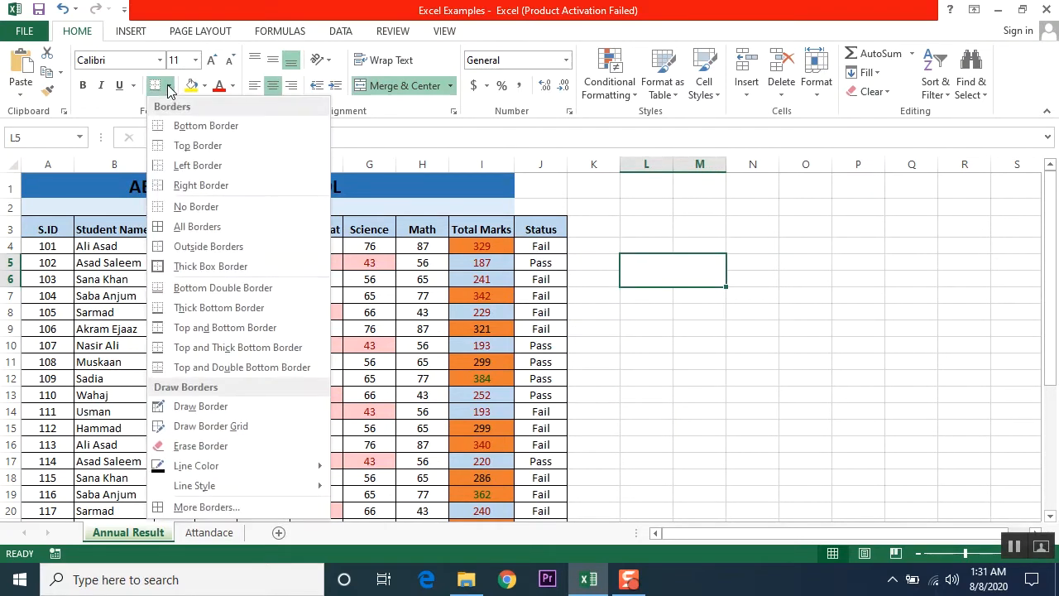
{"action": "left_click", "coordinate": [184, 128]}
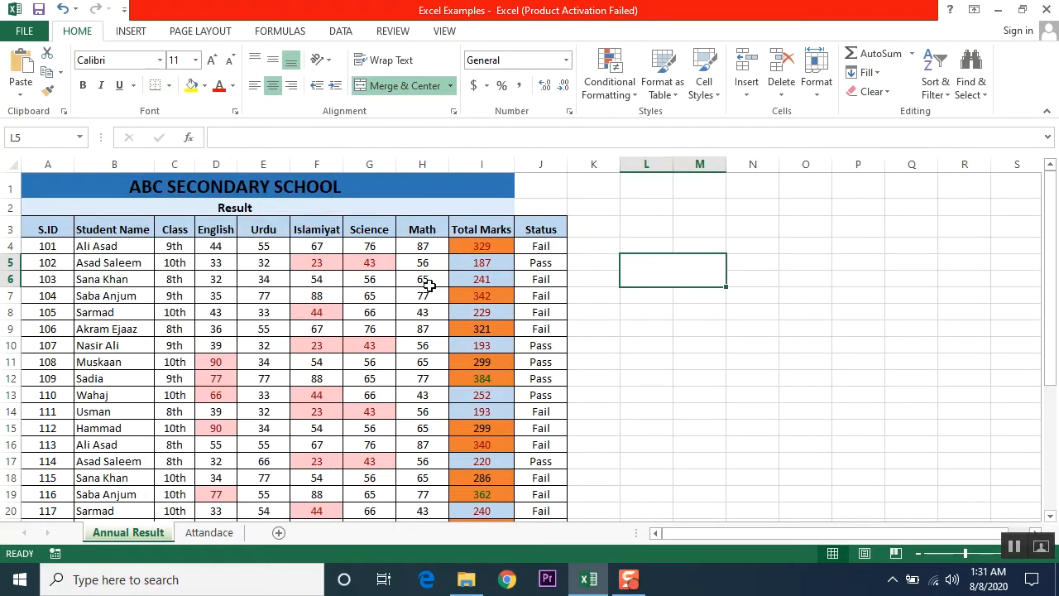
{"action": "left_click", "coordinate": [863, 275]}
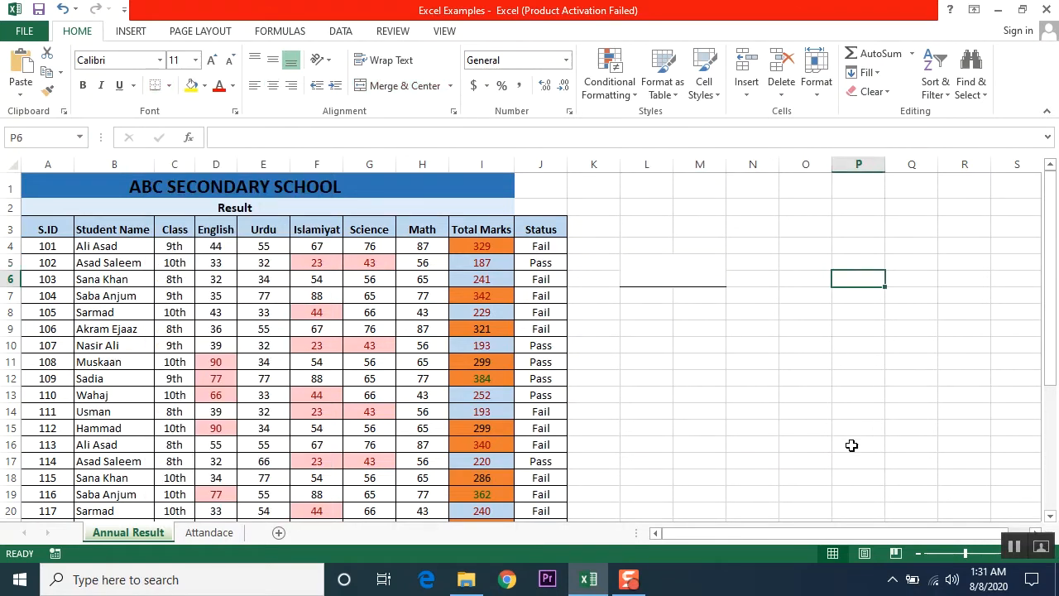
{"action": "left_click", "coordinate": [682, 270]}
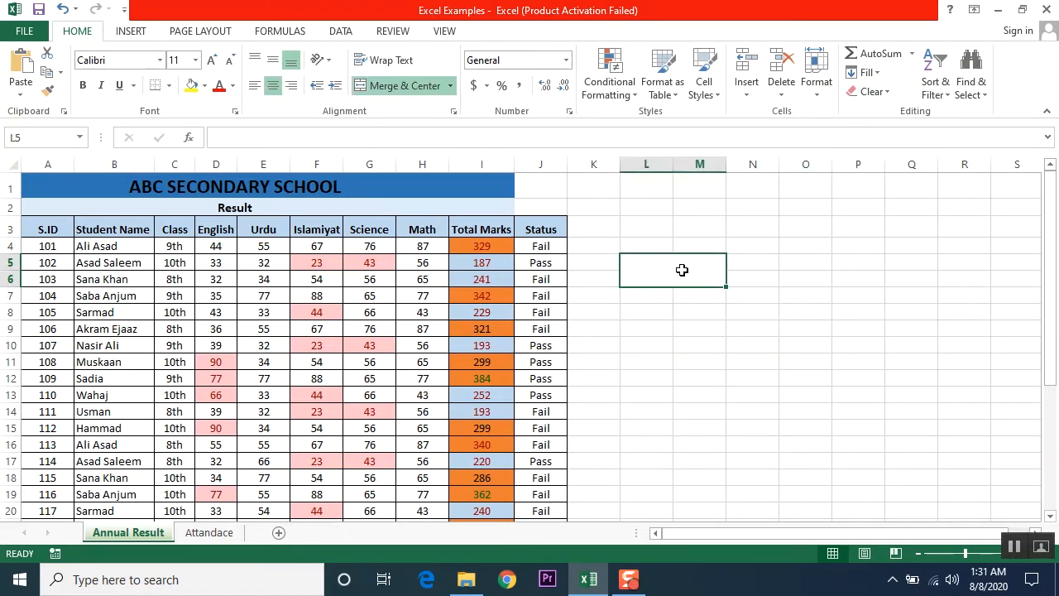
{"action": "left_click", "coordinate": [169, 86]}
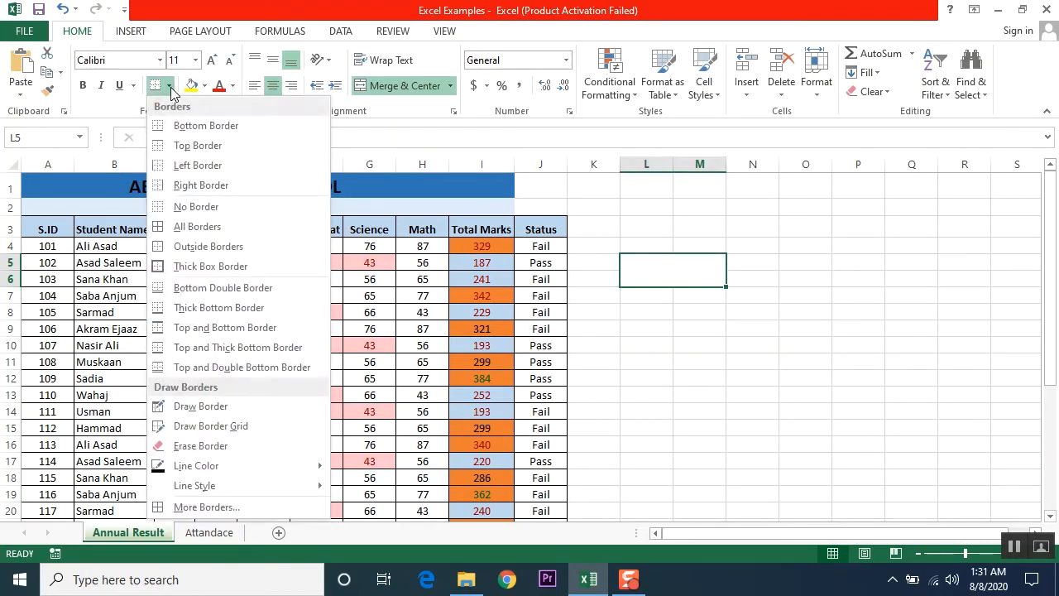
{"action": "left_click", "coordinate": [179, 148]}
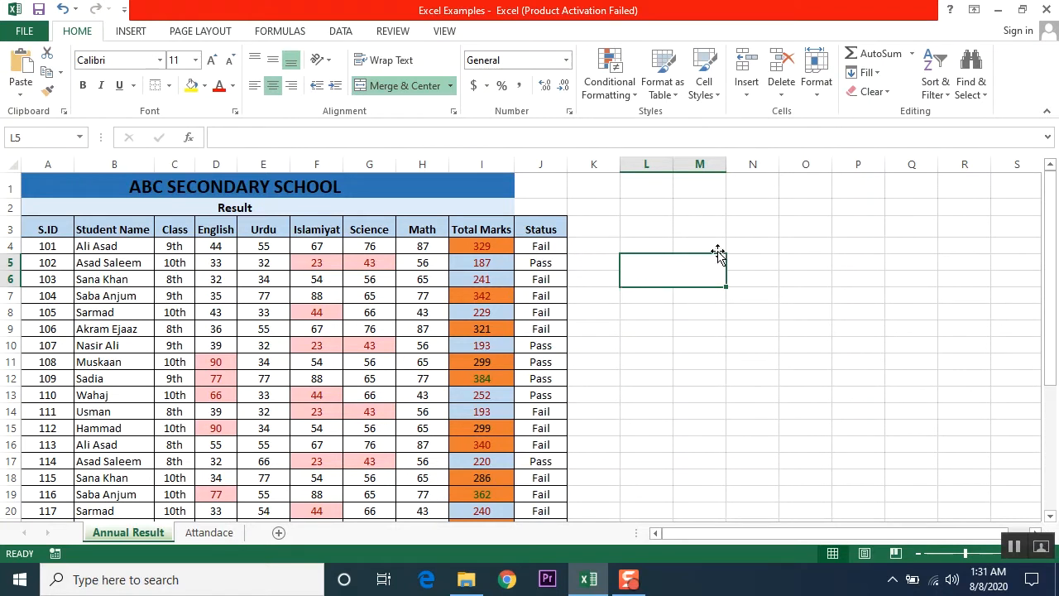
{"action": "left_click", "coordinate": [811, 264]}
- Add a left border and a right border to the merged cell L5:M6
{"action": "left_click", "coordinate": [645, 277]}
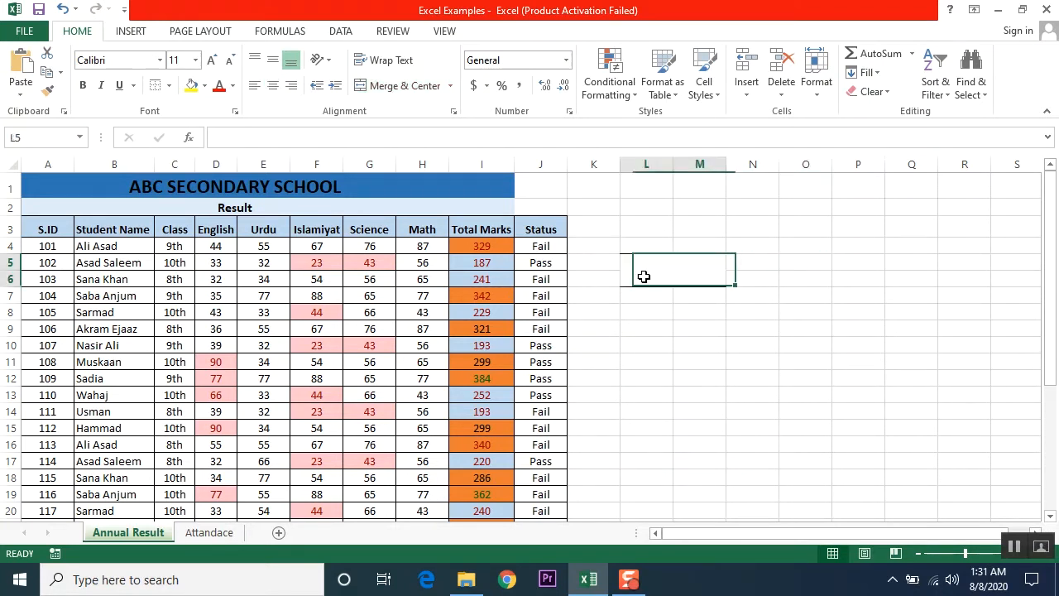
{"action": "left_click", "coordinate": [167, 86]}
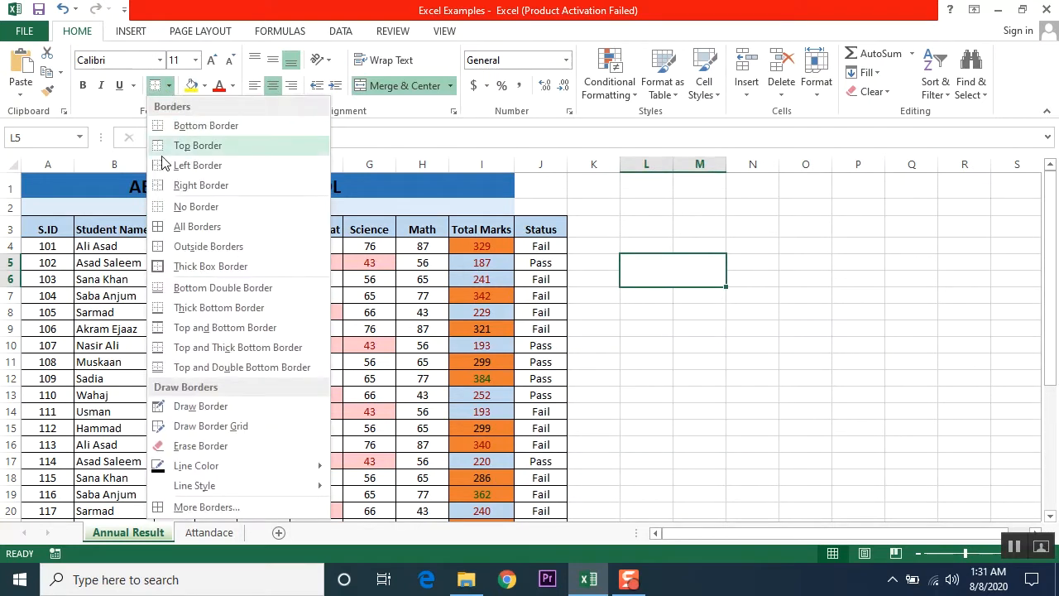
{"action": "left_click", "coordinate": [177, 163]}
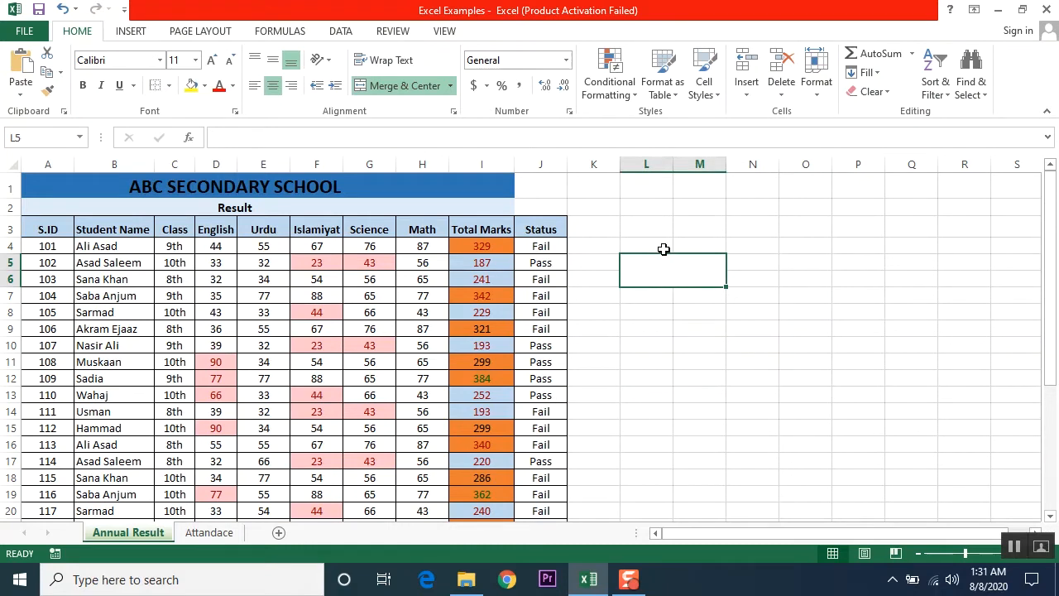
{"action": "left_click", "coordinate": [802, 285]}
{"action": "left_click", "coordinate": [681, 274]}
{"action": "left_click", "coordinate": [168, 86]}
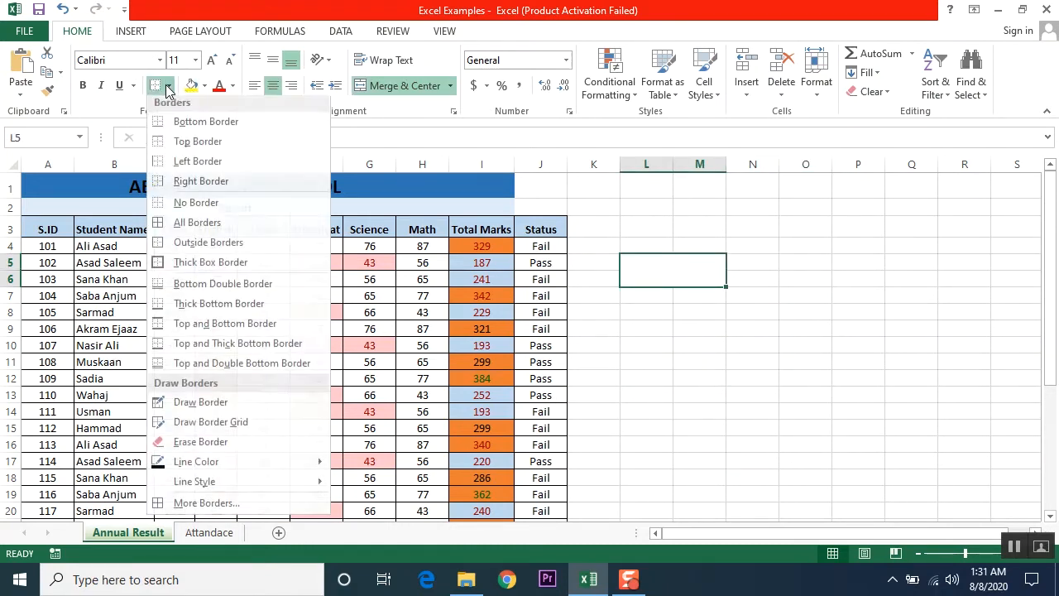
{"action": "left_click", "coordinate": [208, 192]}
{"action": "left_click", "coordinate": [699, 362]}
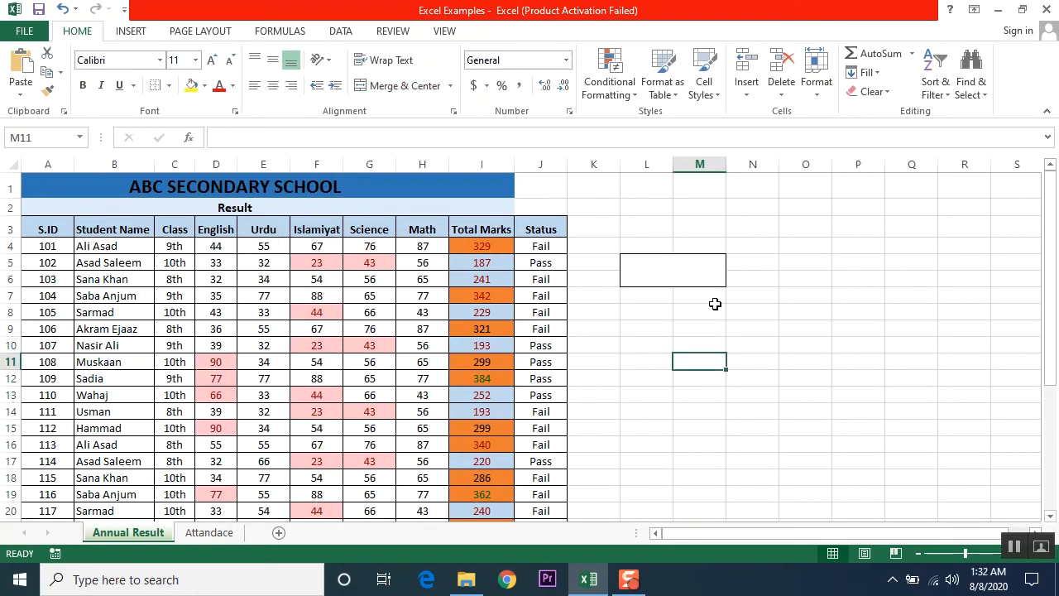
- Remove every border from the merged cell L5:M6 with No Border
{"action": "left_click", "coordinate": [677, 267]}
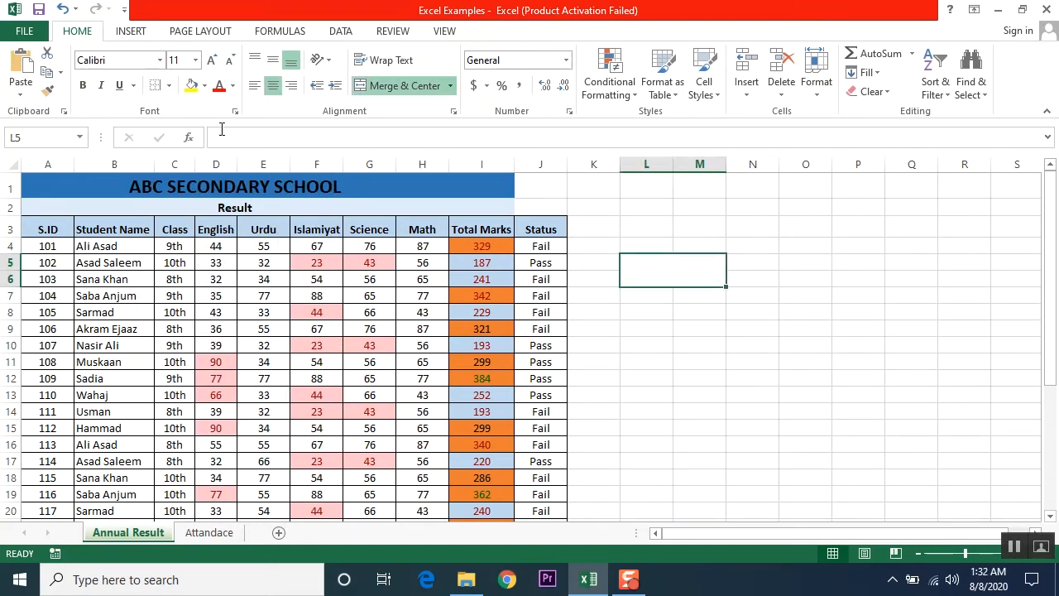
{"action": "left_click", "coordinate": [169, 85]}
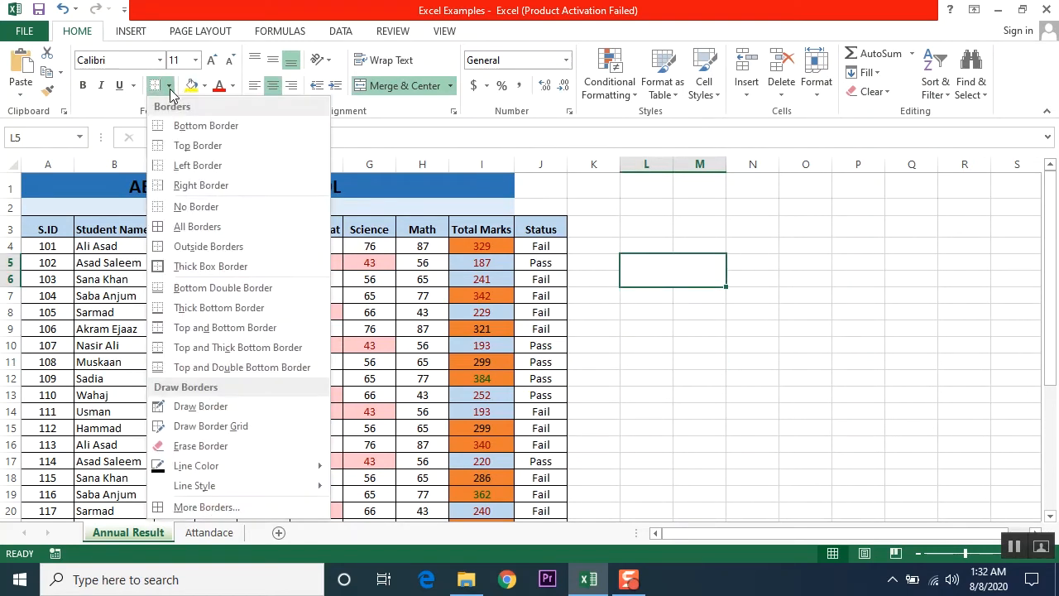
{"action": "left_click", "coordinate": [191, 213]}
{"action": "left_click", "coordinate": [737, 313]}
- Apply All Borders to the merged cell L5:M6
{"action": "left_click", "coordinate": [678, 276]}
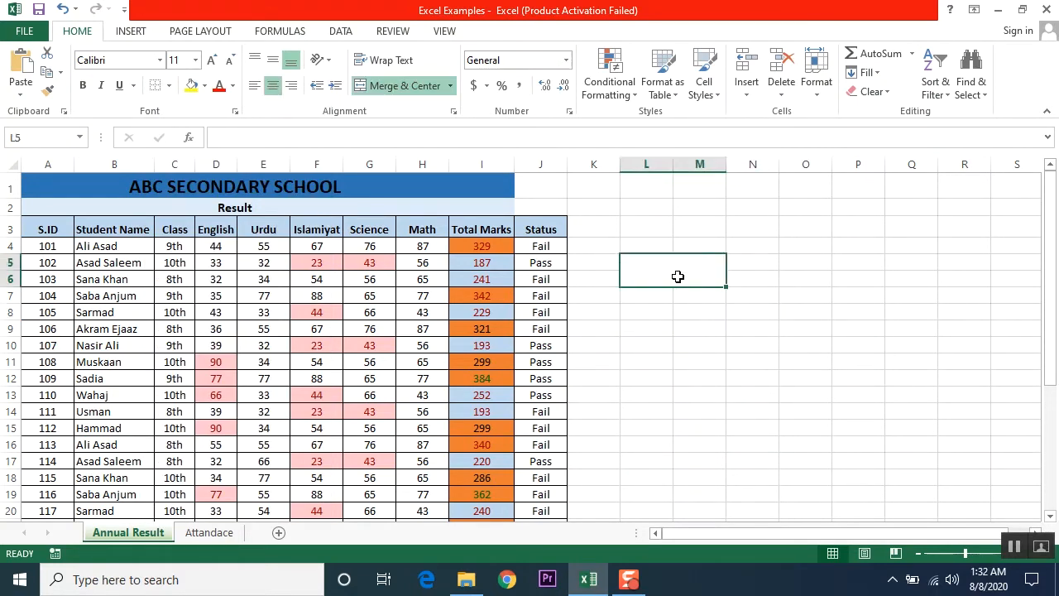
{"action": "left_click", "coordinate": [169, 86]}
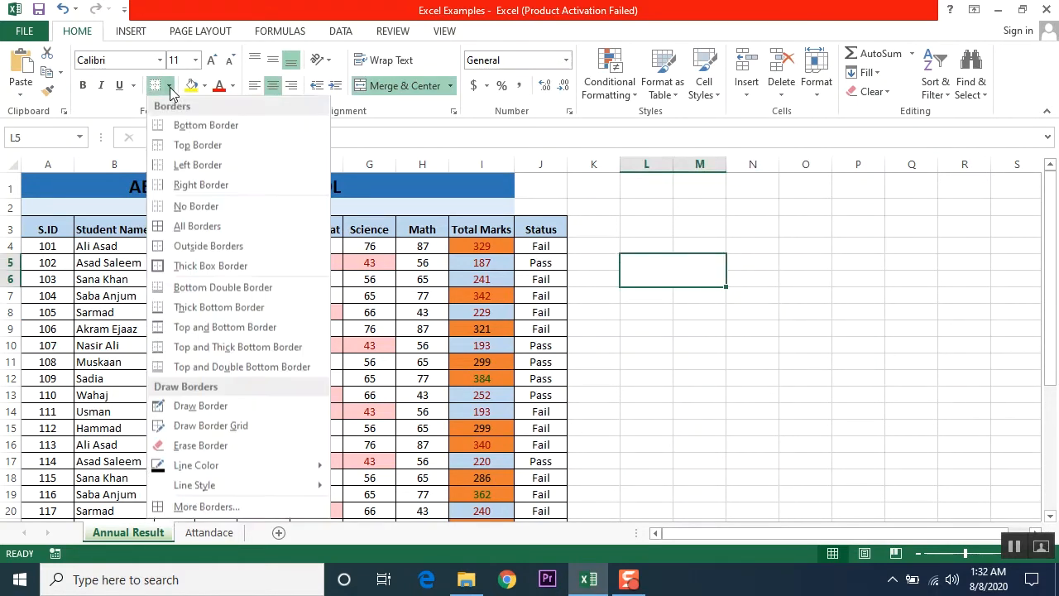
{"action": "left_click", "coordinate": [206, 227]}
{"action": "left_click", "coordinate": [720, 442]}
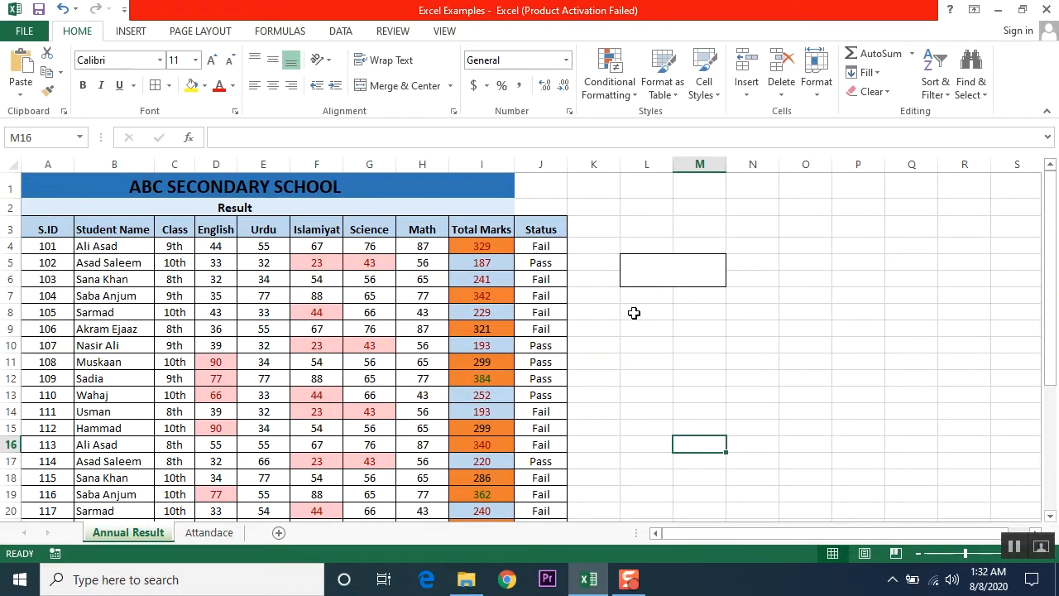
- Apply All Borders to the range L8:M12
{"action": "left_click_drag", "start_coordinate": [634, 313], "coordinate": [703, 379]}
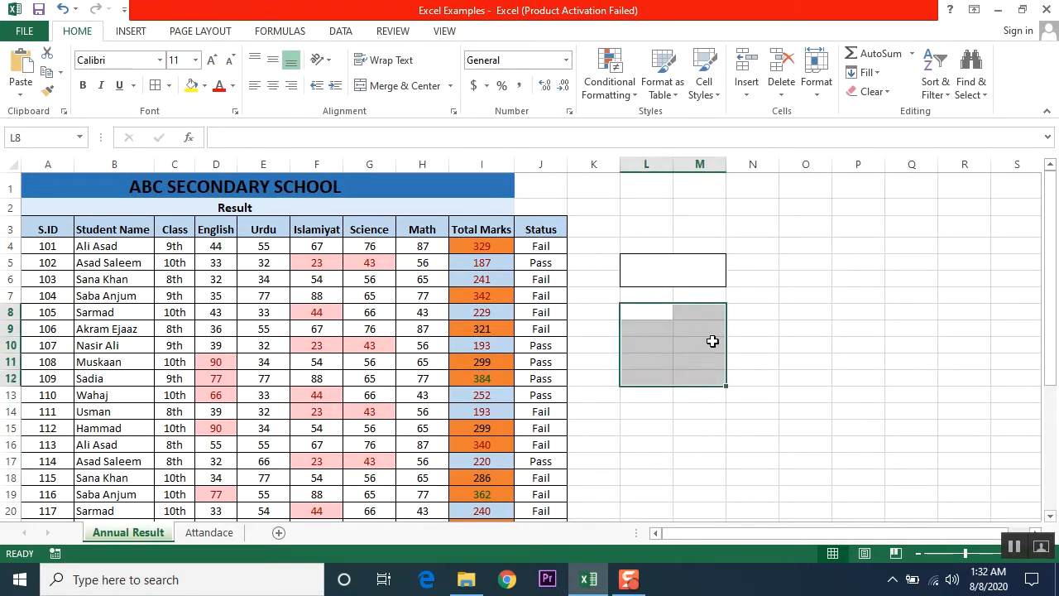
{"action": "left_click", "coordinate": [156, 86]}
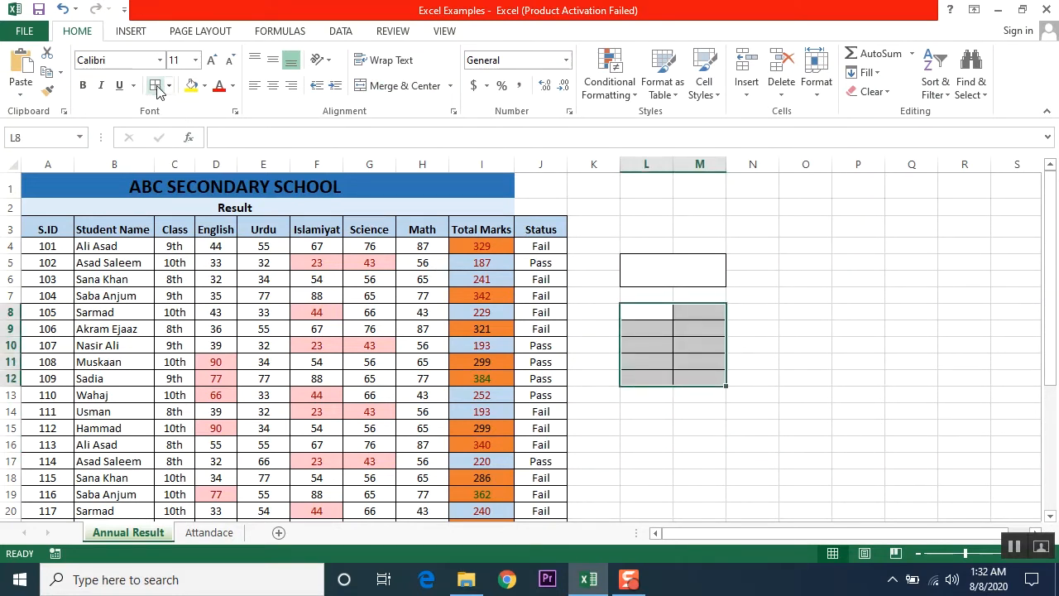
{"action": "left_click", "coordinate": [687, 444]}
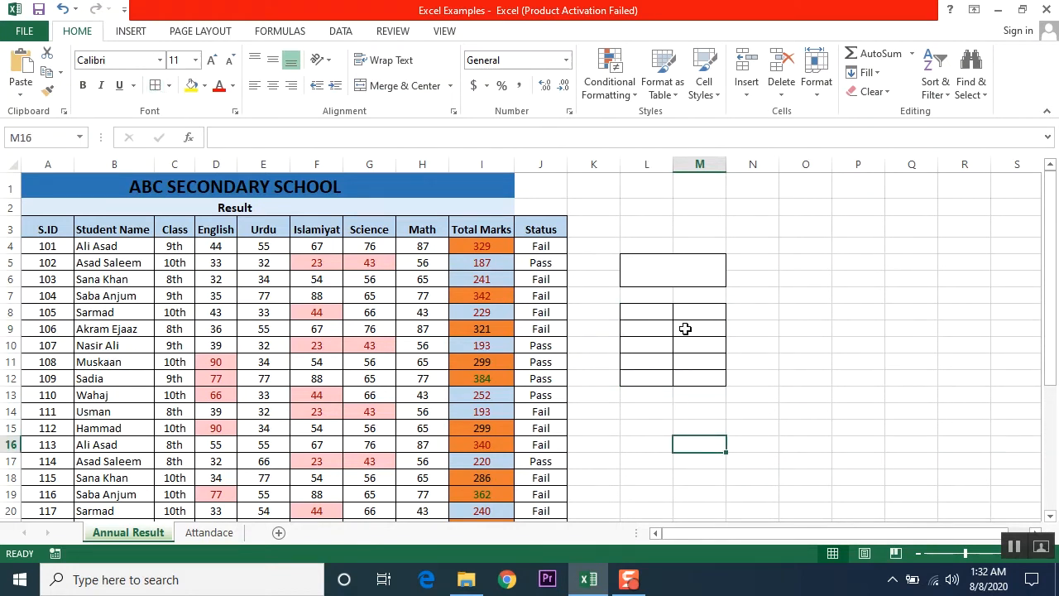
- Clear the borders from the range L8:M13 with No Border
{"action": "left_click_drag", "start_coordinate": [646, 312], "coordinate": [702, 393]}
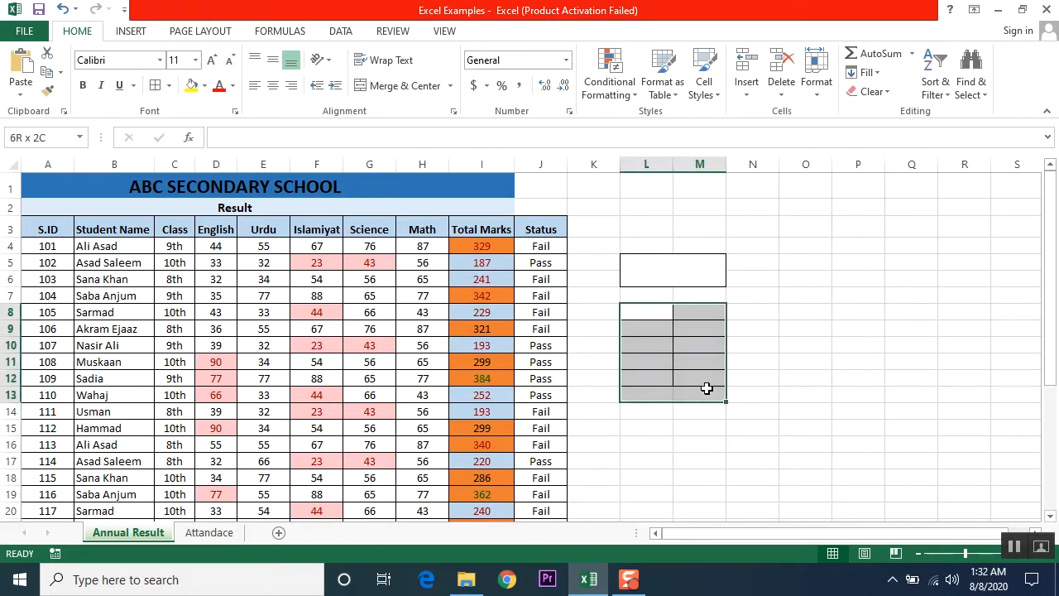
{"action": "left_click", "coordinate": [169, 86]}
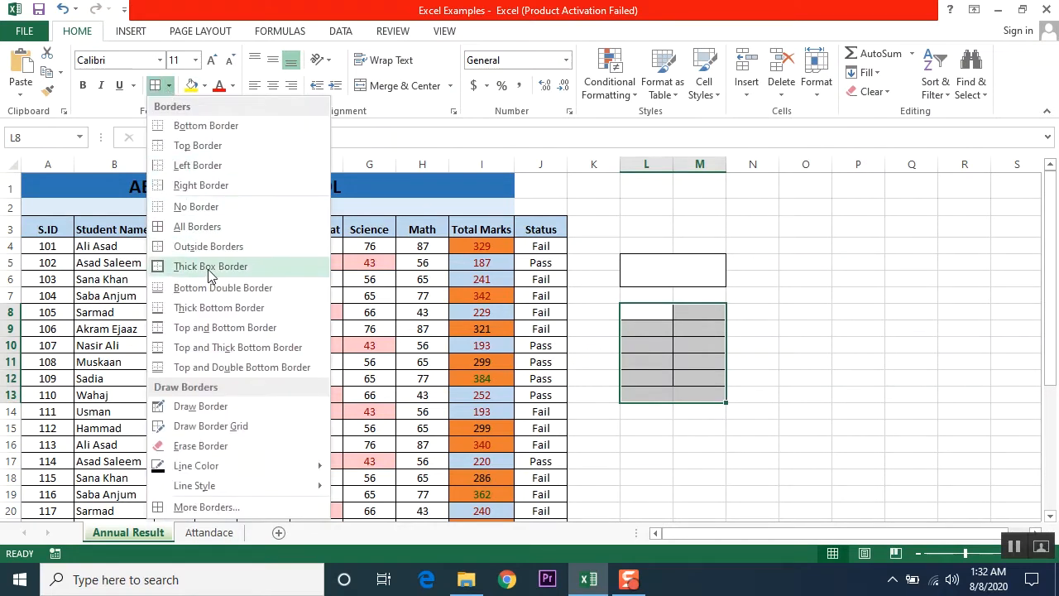
{"action": "left_click", "coordinate": [198, 207]}
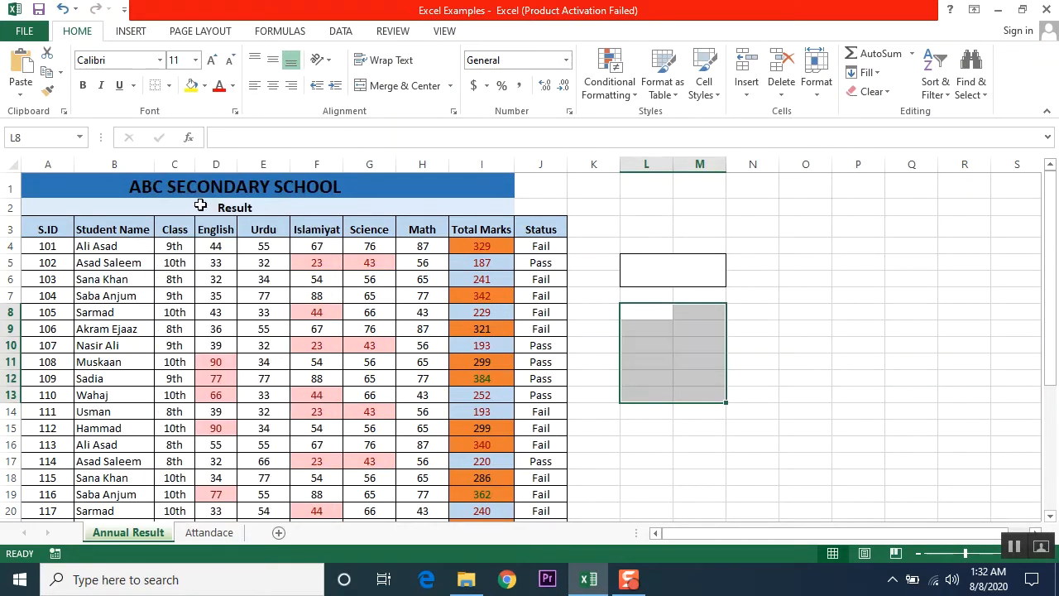
{"action": "left_click", "coordinate": [859, 458]}
{"action": "left_click", "coordinate": [679, 275]}
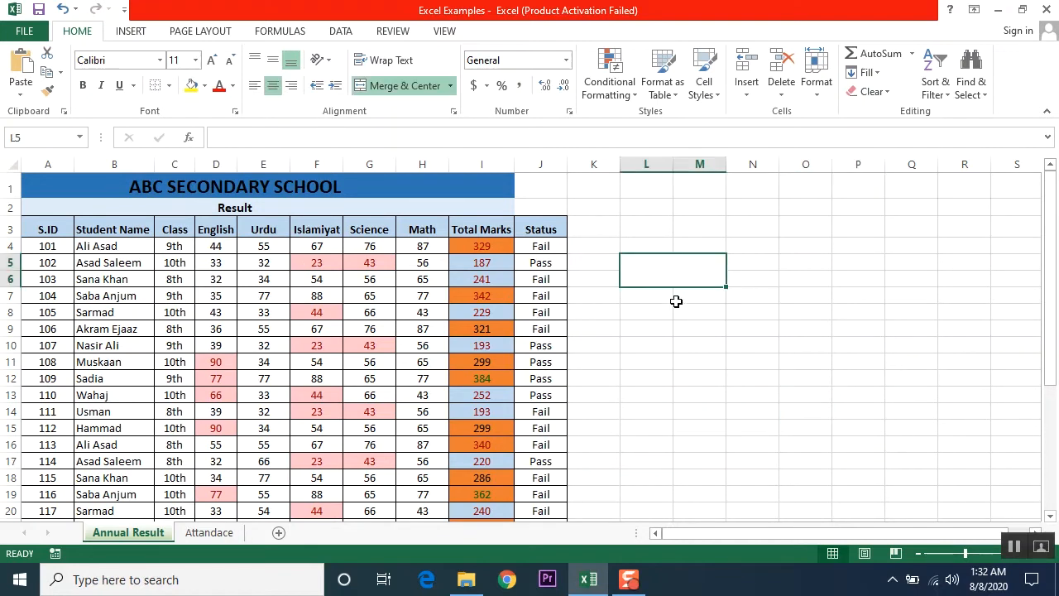
{"action": "left_click", "coordinate": [169, 86]}
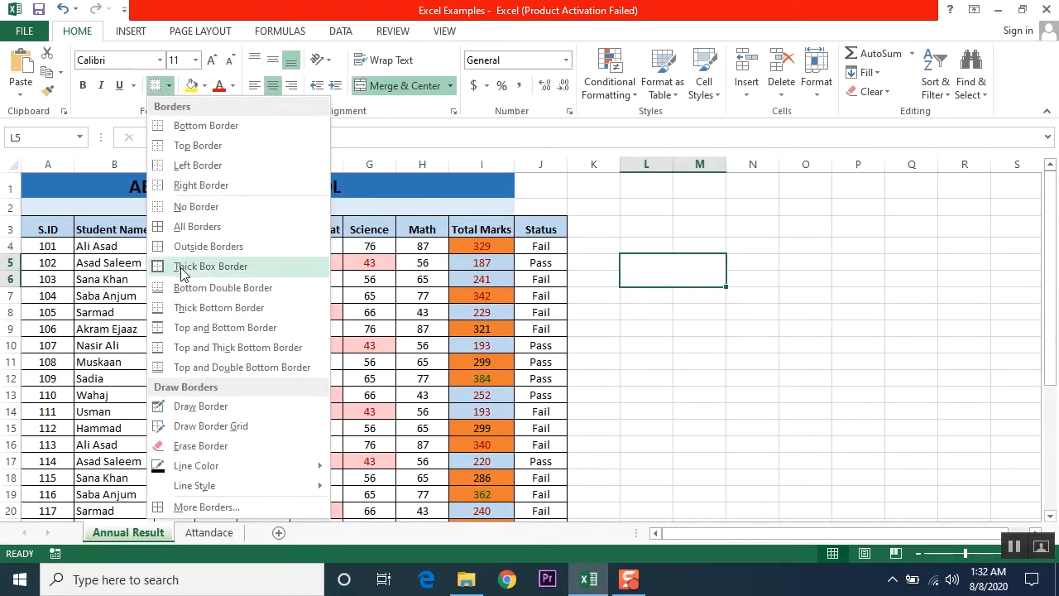
{"action": "left_click", "coordinate": [716, 394]}
- Merge and center cells L8:M9 and give the merged cell a Thick Box Border
{"action": "left_click_drag", "start_coordinate": [642, 308], "coordinate": [695, 333]}
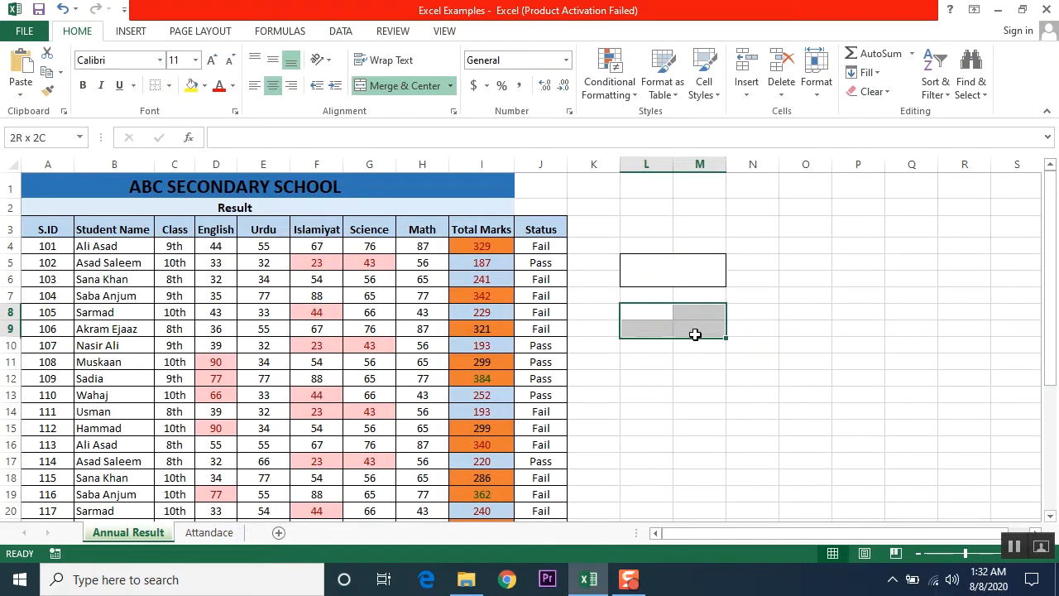
{"action": "left_click", "coordinate": [400, 87]}
{"action": "left_click", "coordinate": [169, 86]}
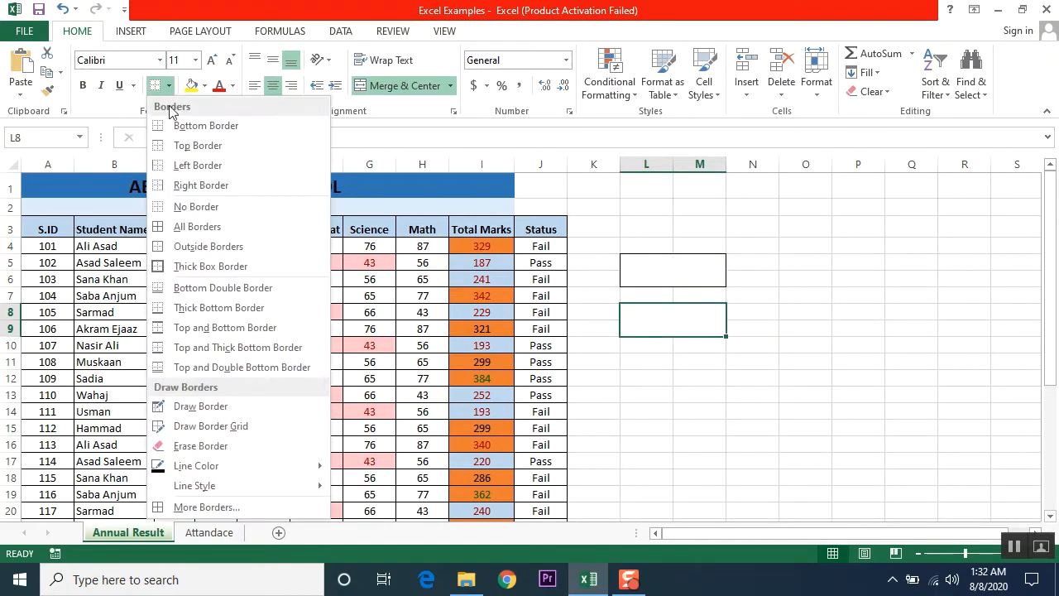
{"action": "left_click", "coordinate": [222, 267]}
{"action": "left_click", "coordinate": [795, 430]}
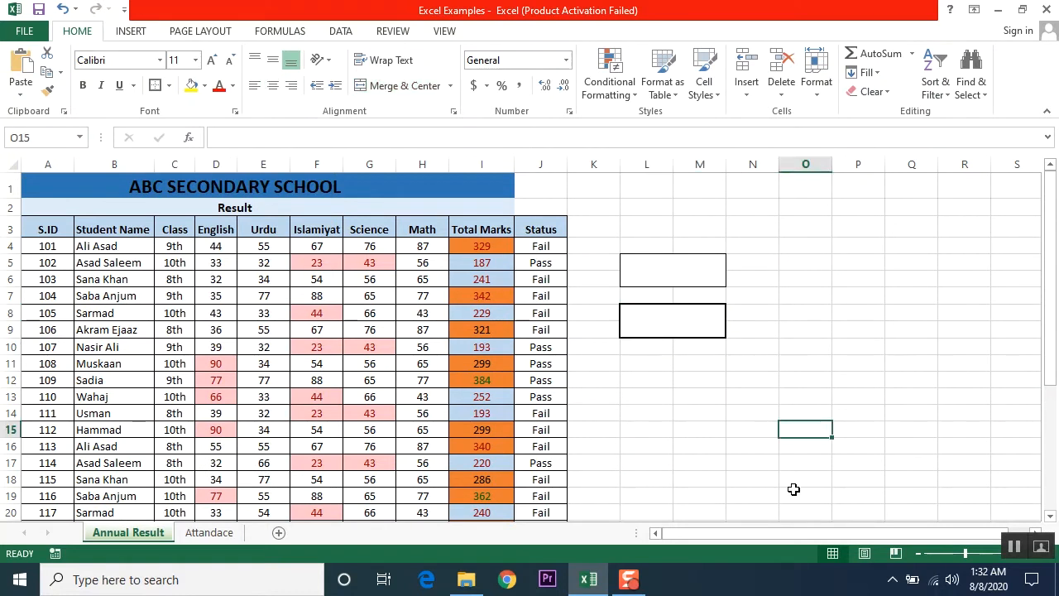
{"action": "left_click", "coordinate": [680, 324]}
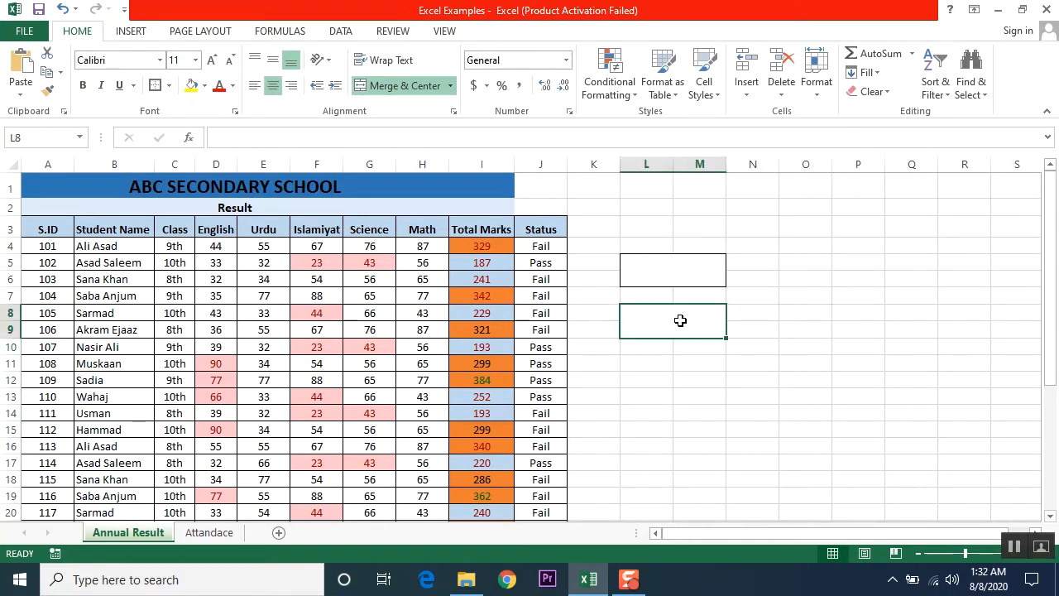
{"action": "left_click", "coordinate": [662, 270]}
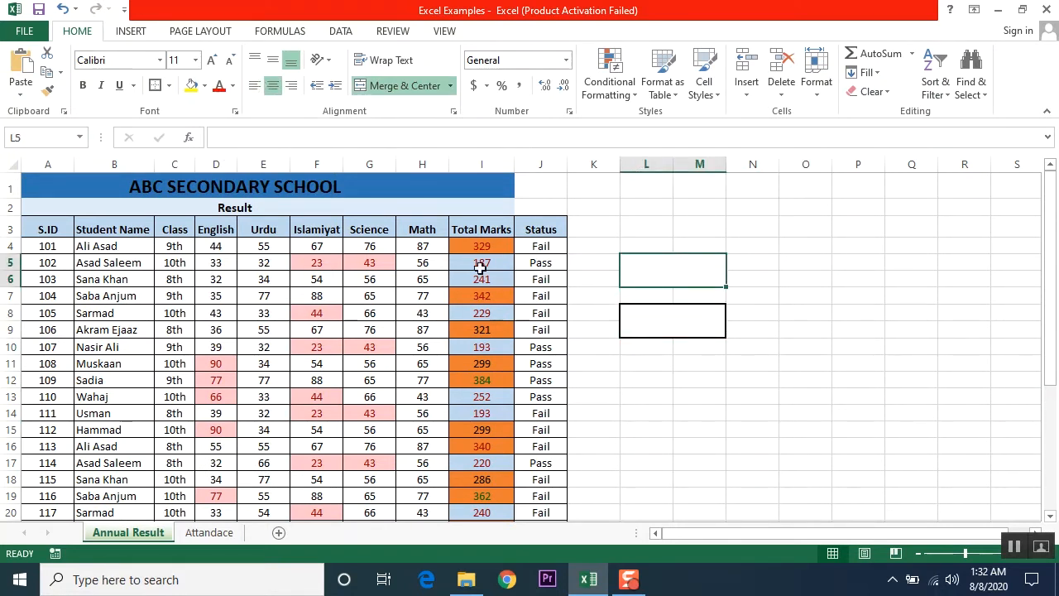
{"action": "left_click", "coordinate": [168, 86]}
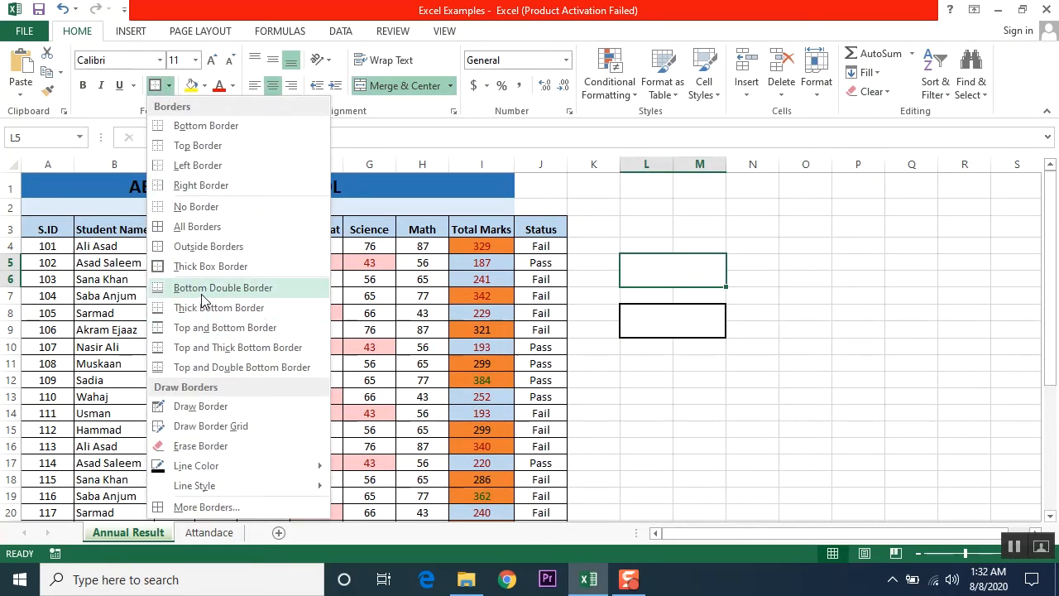
{"action": "left_click", "coordinate": [819, 272]}
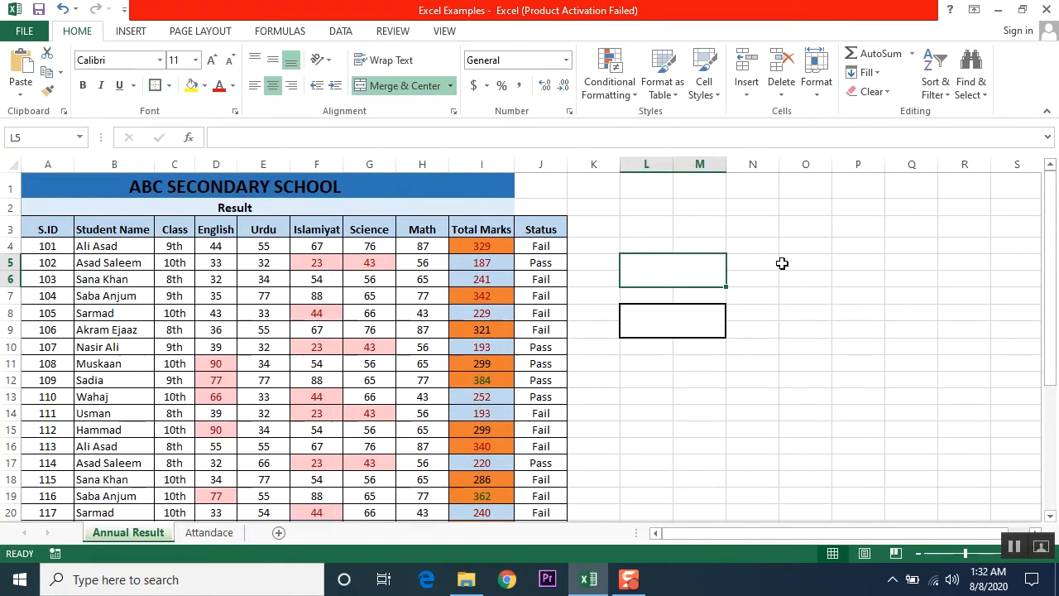
- Merge and center cells O5:P6 and give the merged cell a Bottom Double Border
{"action": "left_click", "coordinate": [799, 262]}
{"action": "left_click_drag", "start_coordinate": [836, 274], "coordinate": [873, 276]}
{"action": "left_click", "coordinate": [397, 85]}
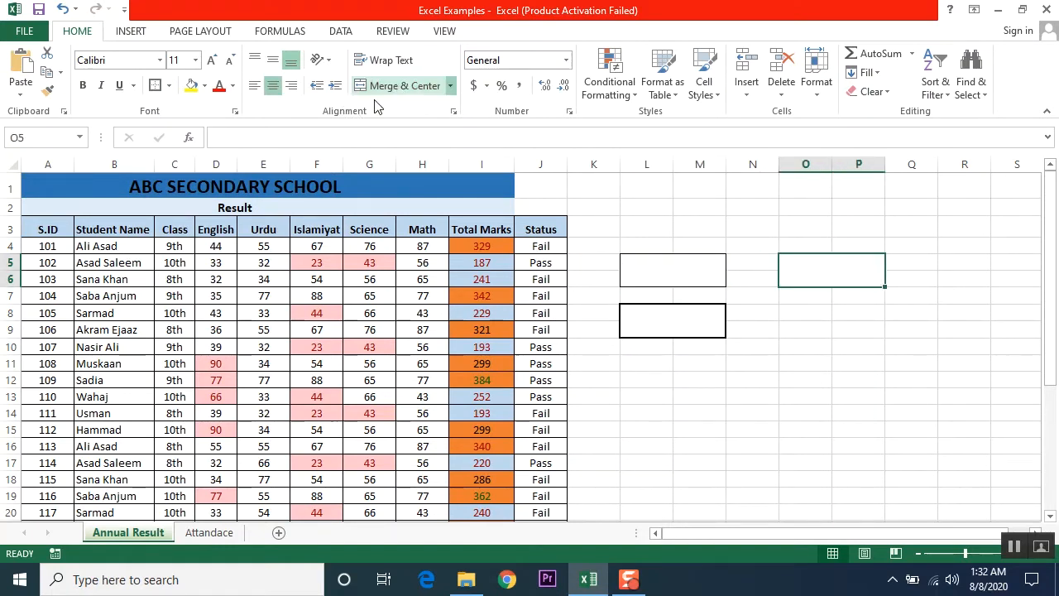
{"action": "left_click", "coordinate": [169, 85]}
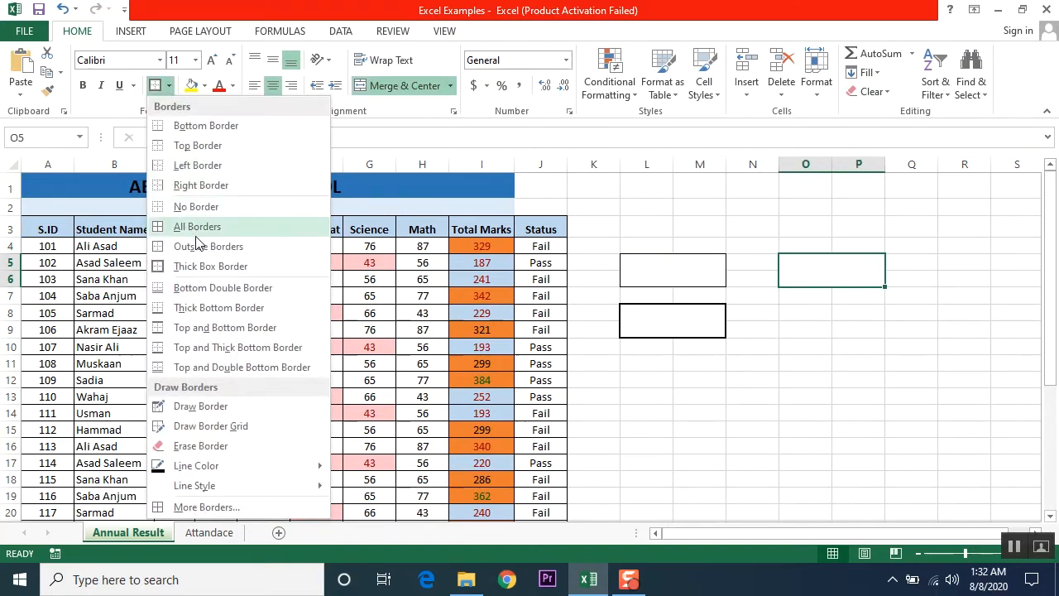
{"action": "left_click", "coordinate": [213, 288]}
{"action": "left_click", "coordinate": [834, 411]}
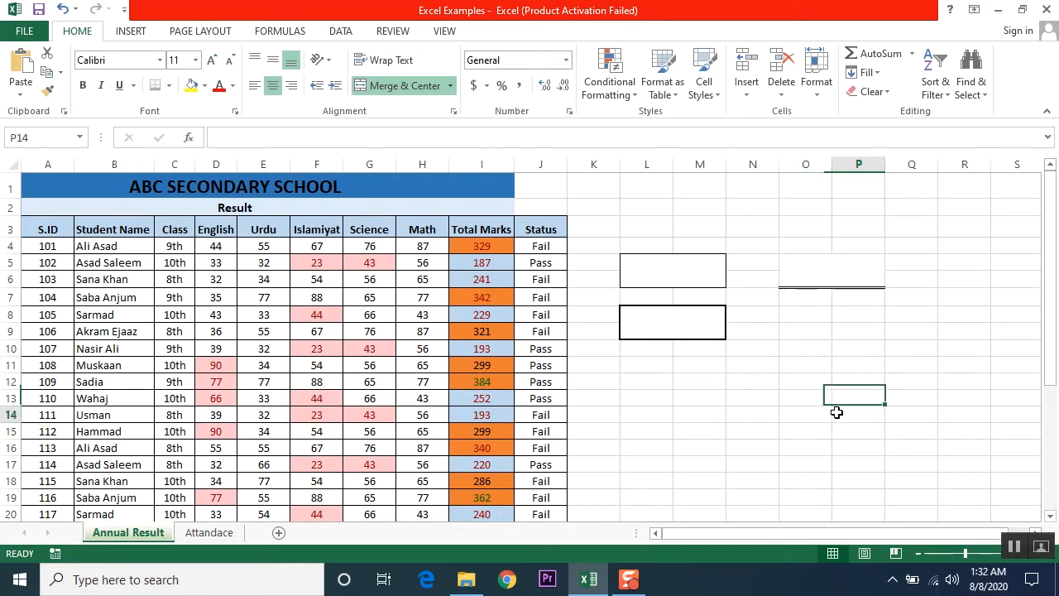
- Merge and center cells O8:P8 and give the merged cell a Thick Bottom Border
{"action": "left_click_drag", "start_coordinate": [792, 313], "coordinate": [876, 312]}
{"action": "left_click", "coordinate": [394, 85]}
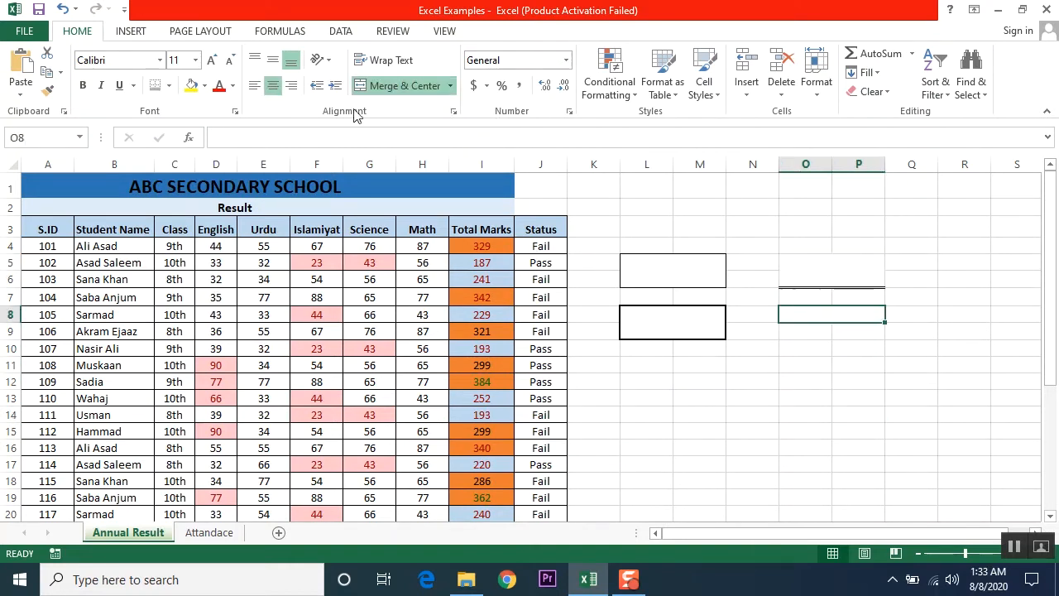
{"action": "left_click", "coordinate": [169, 85]}
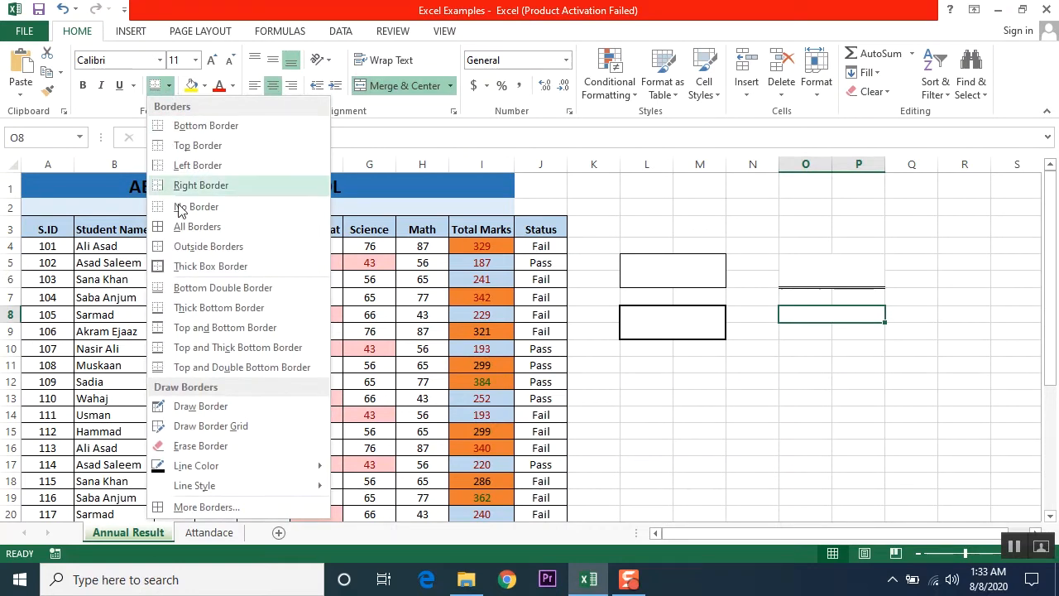
{"action": "left_click", "coordinate": [207, 313]}
{"action": "left_click", "coordinate": [838, 451]}
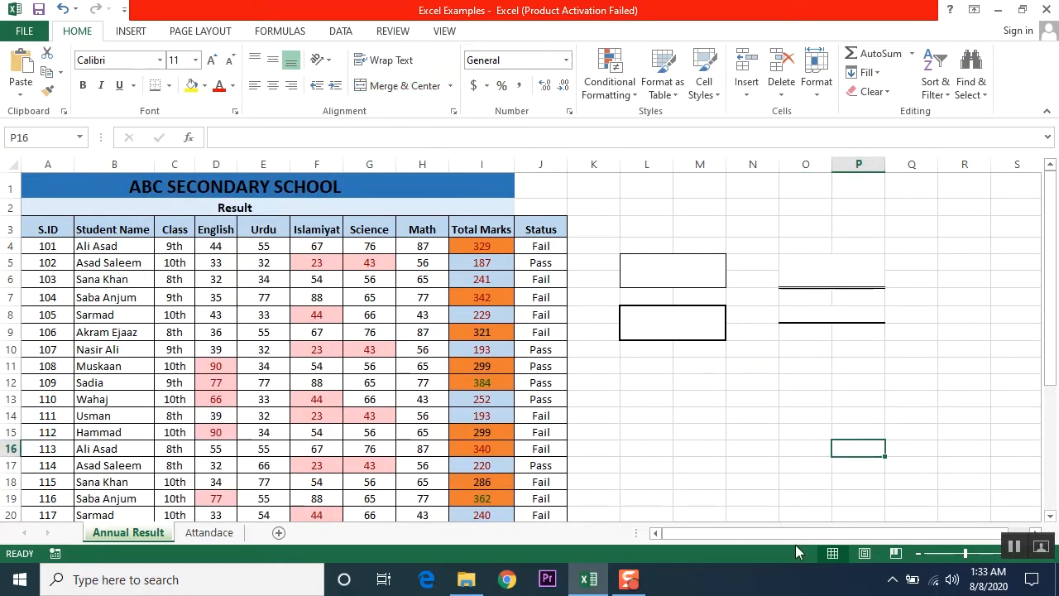
- Merge and center cells O10:P10 and give the merged cell a Top and Bottom Border
{"action": "left_click_drag", "start_coordinate": [792, 351], "coordinate": [846, 348]}
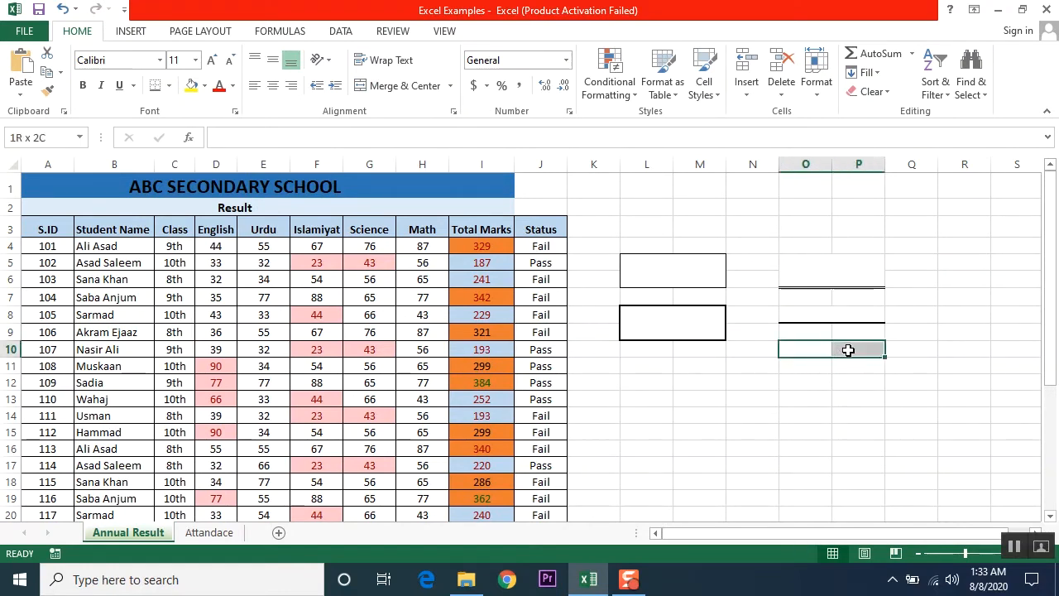
{"action": "left_click", "coordinate": [389, 86]}
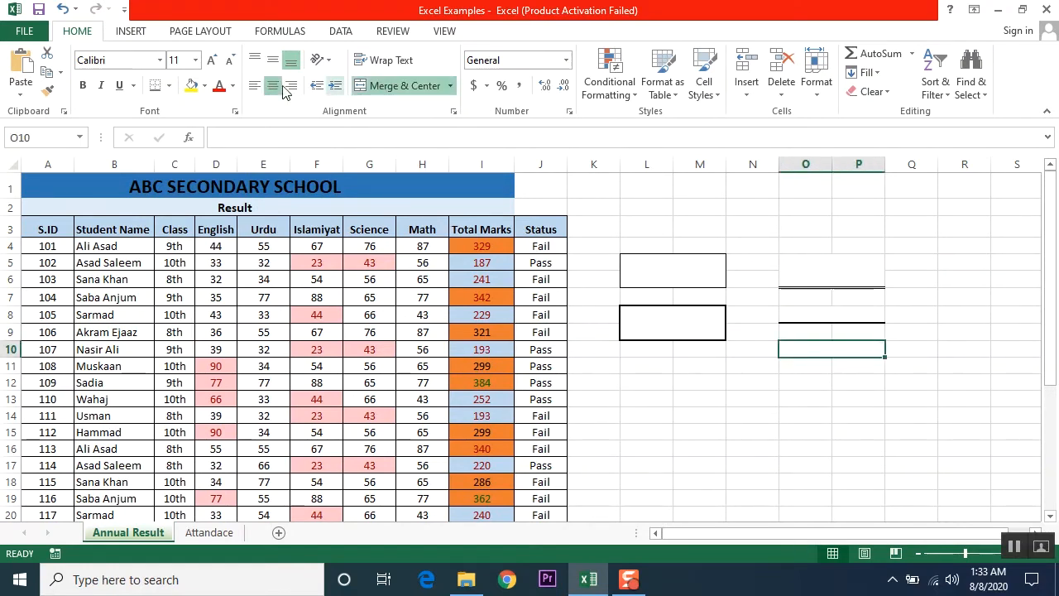
{"action": "left_click", "coordinate": [169, 85]}
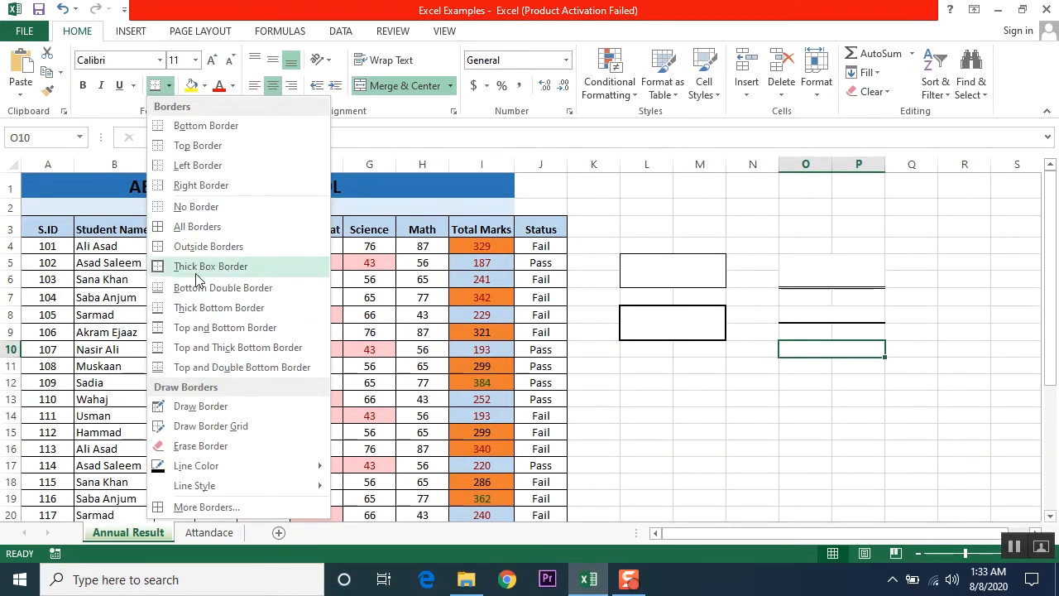
{"action": "left_click", "coordinate": [237, 332]}
{"action": "left_click", "coordinate": [861, 468]}
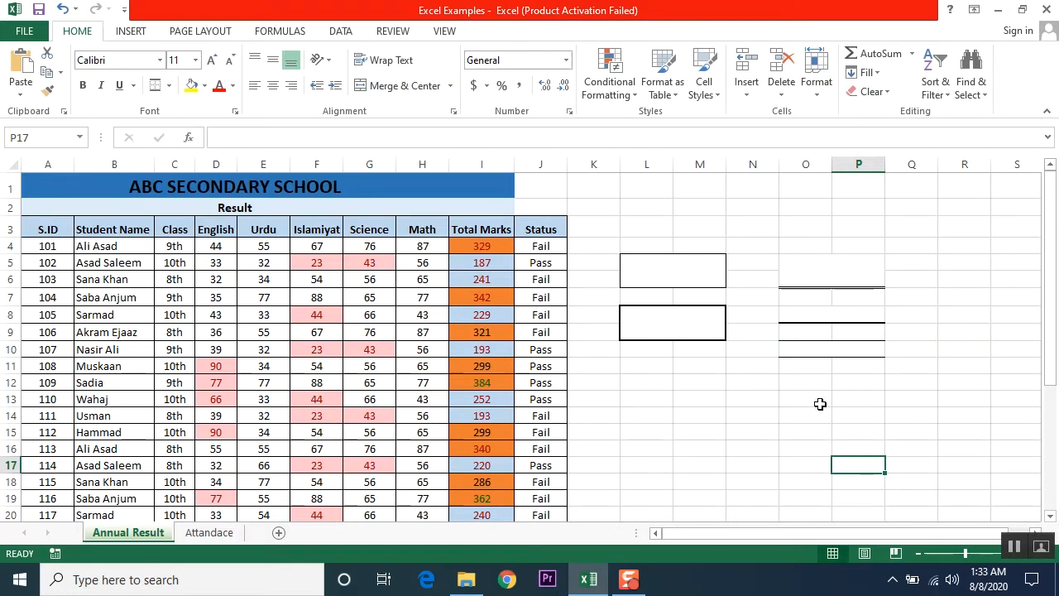
- Draw freehand border lines with Draw Border below M13:N13 and M15:N15, along the right of N13:N17 and the left of M12:M17
{"action": "left_click", "coordinate": [820, 404]}
{"action": "left_click", "coordinate": [168, 85]}
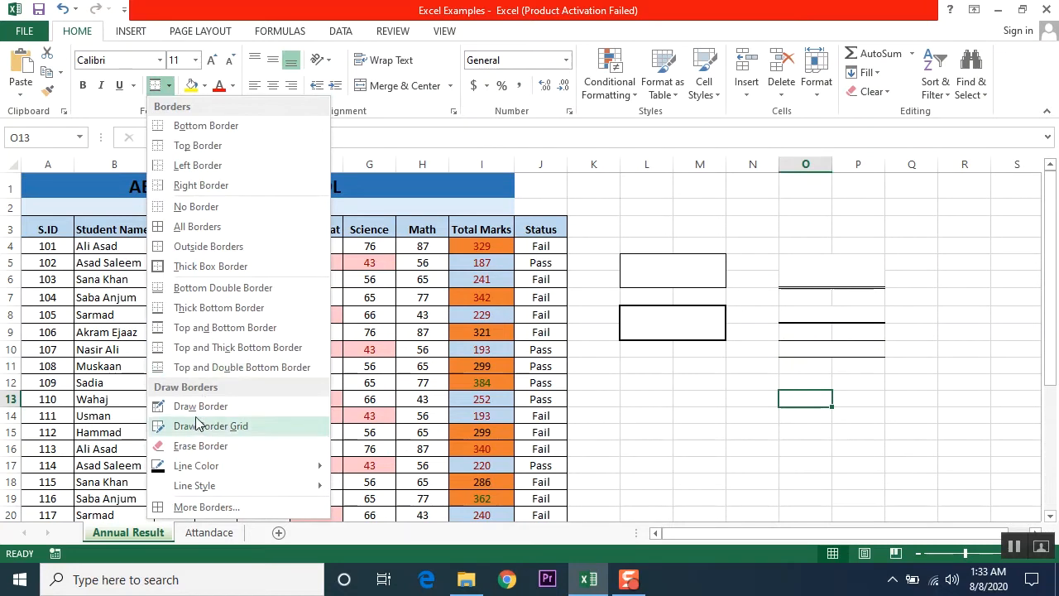
{"action": "left_click", "coordinate": [195, 406]}
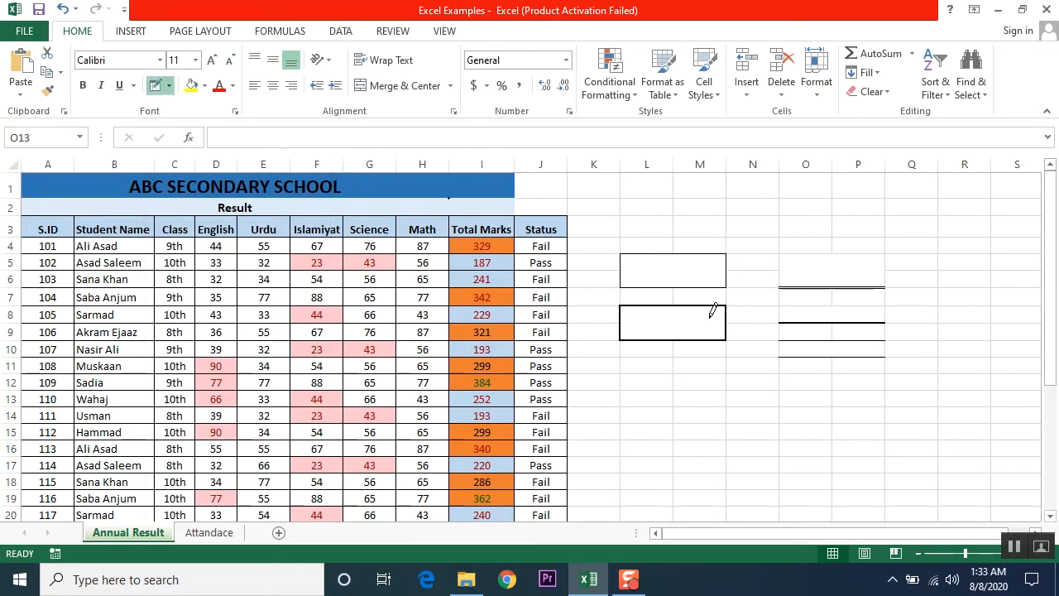
{"action": "left_click_drag", "start_coordinate": [673, 407], "coordinate": [758, 406]}
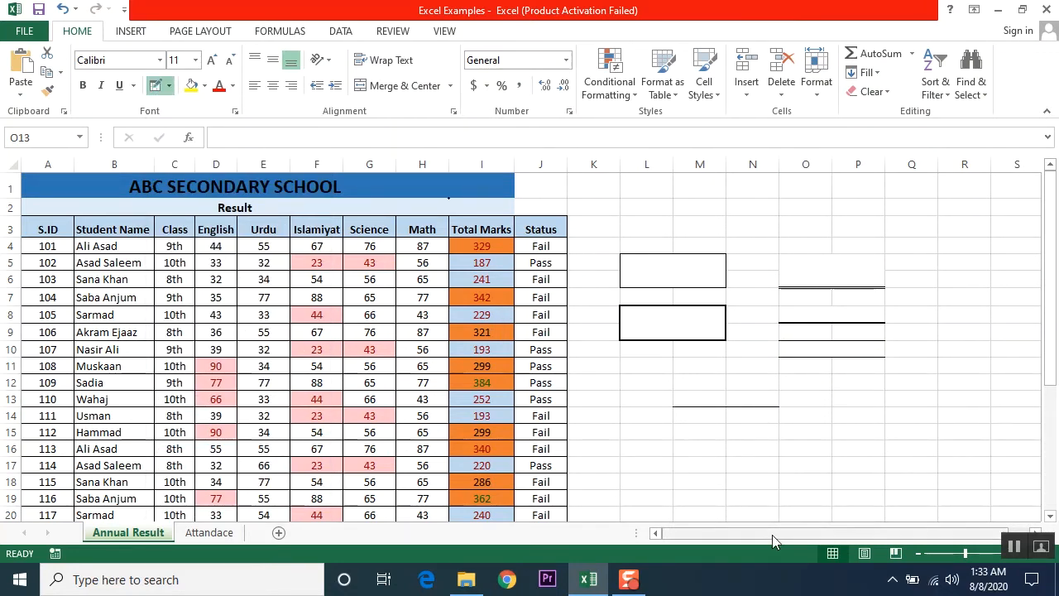
{"action": "left_click_drag", "start_coordinate": [686, 434], "coordinate": [778, 442]}
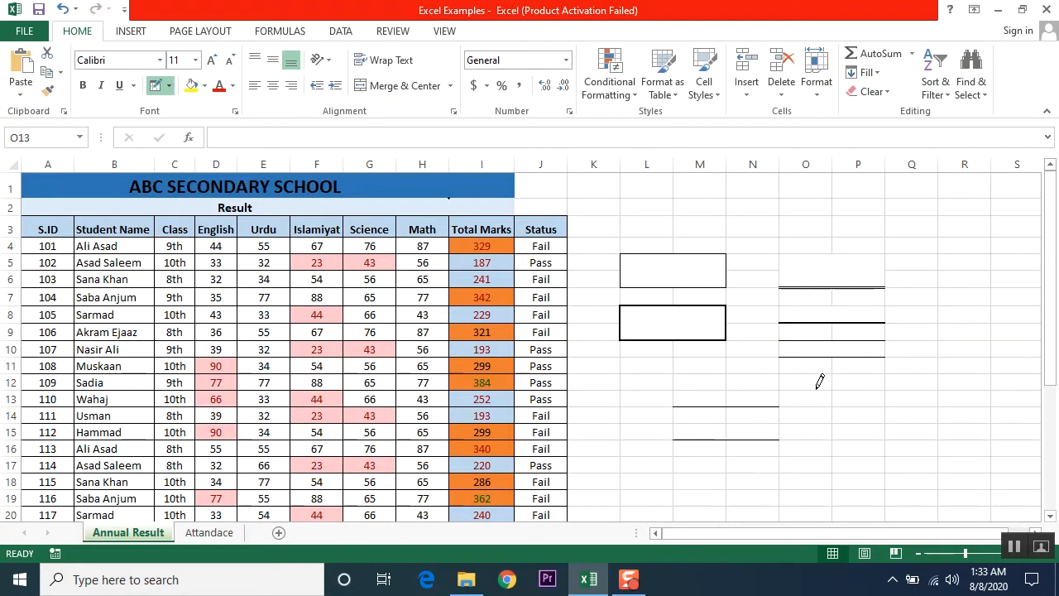
{"action": "left_click_drag", "start_coordinate": [785, 405], "coordinate": [783, 469]}
{"action": "left_click_drag", "start_coordinate": [675, 391], "coordinate": [674, 488]}
- Erase the hand-drawn border lines around columns M and N in rows 12 to 17 with Erase Border
{"action": "left_click", "coordinate": [169, 85]}
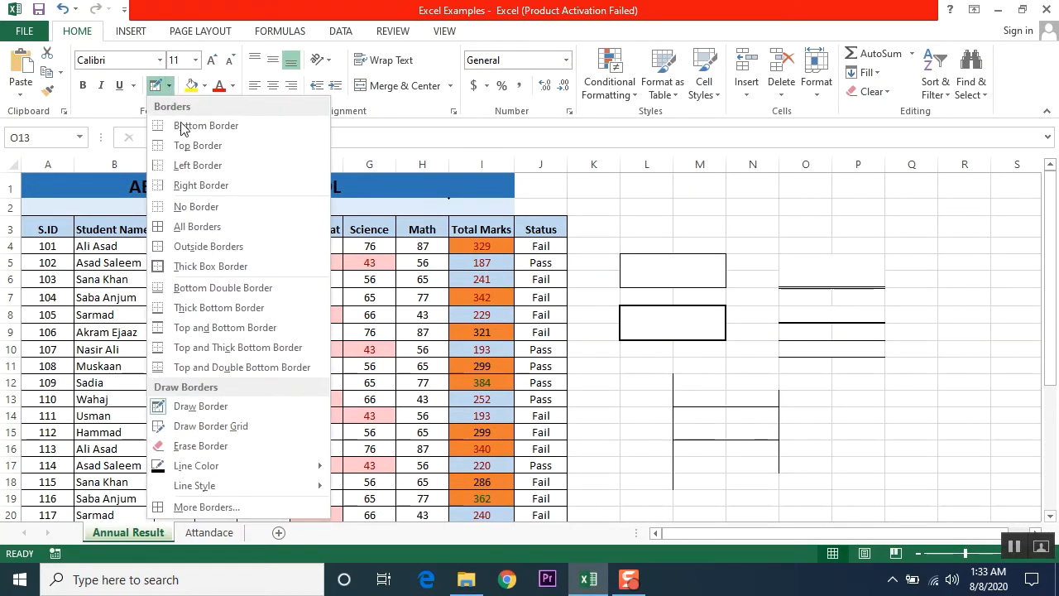
{"action": "left_click", "coordinate": [220, 447]}
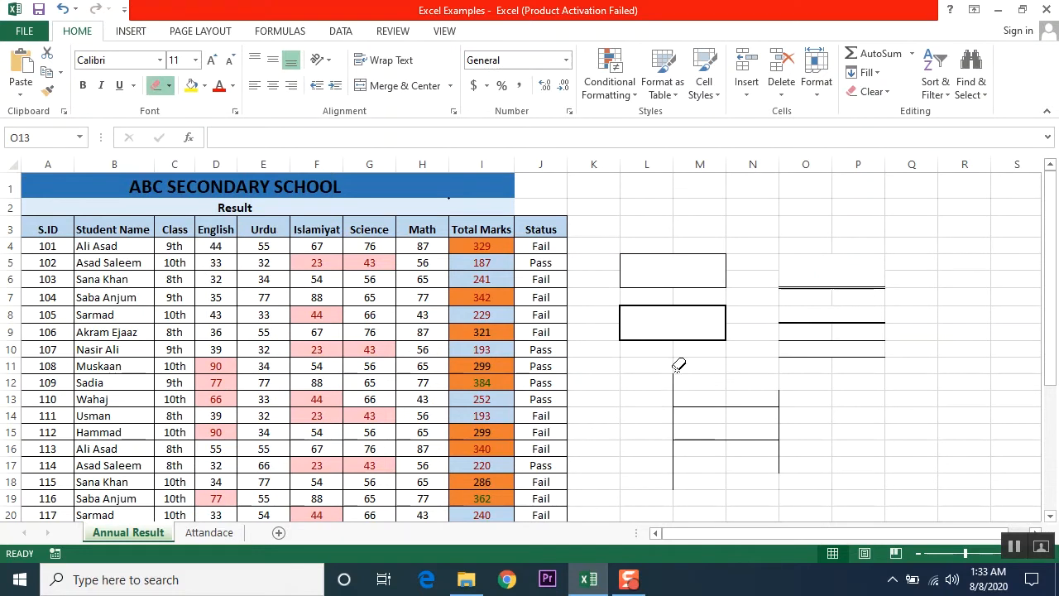
{"action": "left_click_drag", "start_coordinate": [677, 365], "coordinate": [681, 485]}
{"action": "mouse_move", "coordinate": [681, 402]}
{"action": "left_mouse_down"}
{"action": "mouse_move", "coordinate": [785, 402]}
{"action": "mouse_move", "coordinate": [785, 383]}
{"action": "mouse_move", "coordinate": [789, 461]}
{"action": "mouse_move", "coordinate": [792, 397]}
{"action": "mouse_move", "coordinate": [786, 431]}
{"action": "left_mouse_up"}
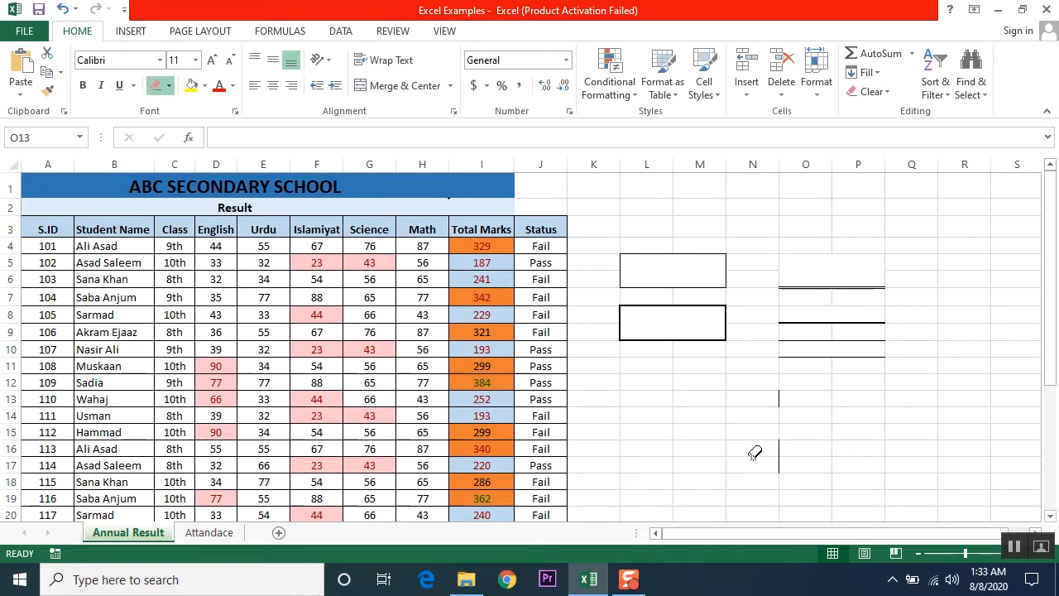
{"action": "left_click_drag", "start_coordinate": [784, 471], "coordinate": [773, 384]}
- Set the border line color to standard Red and draw a border around the range M14:P14
{"action": "left_click", "coordinate": [170, 86]}
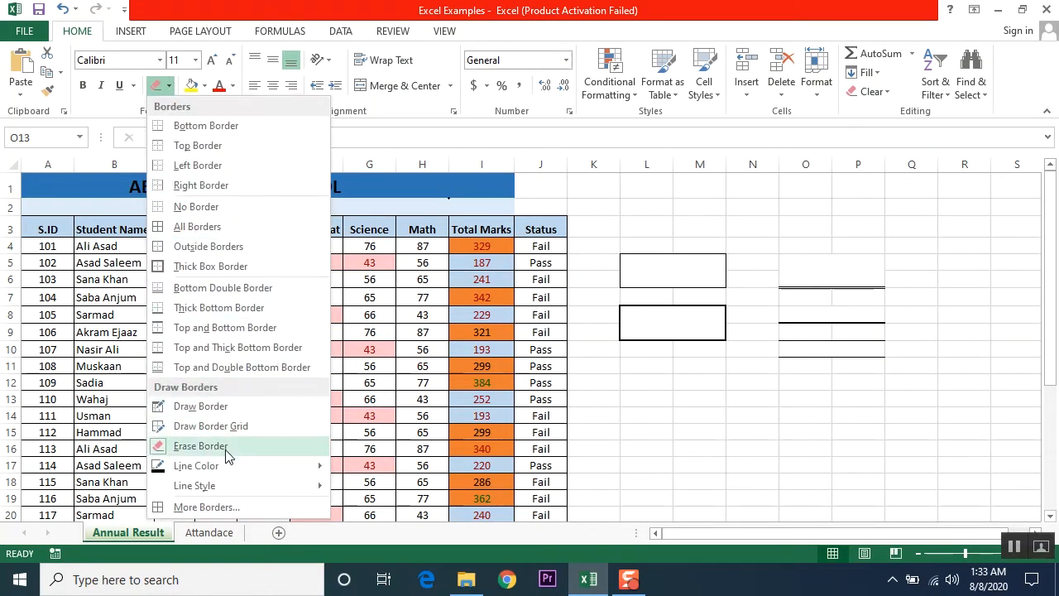
{"action": "mouse_move", "coordinate": [231, 461]}
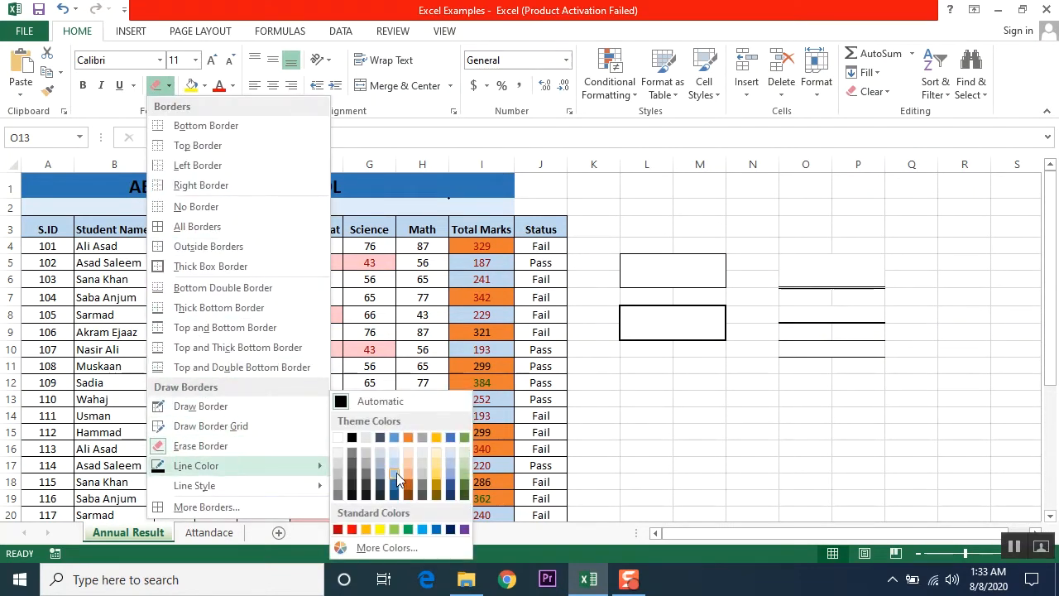
{"action": "left_click", "coordinate": [352, 530]}
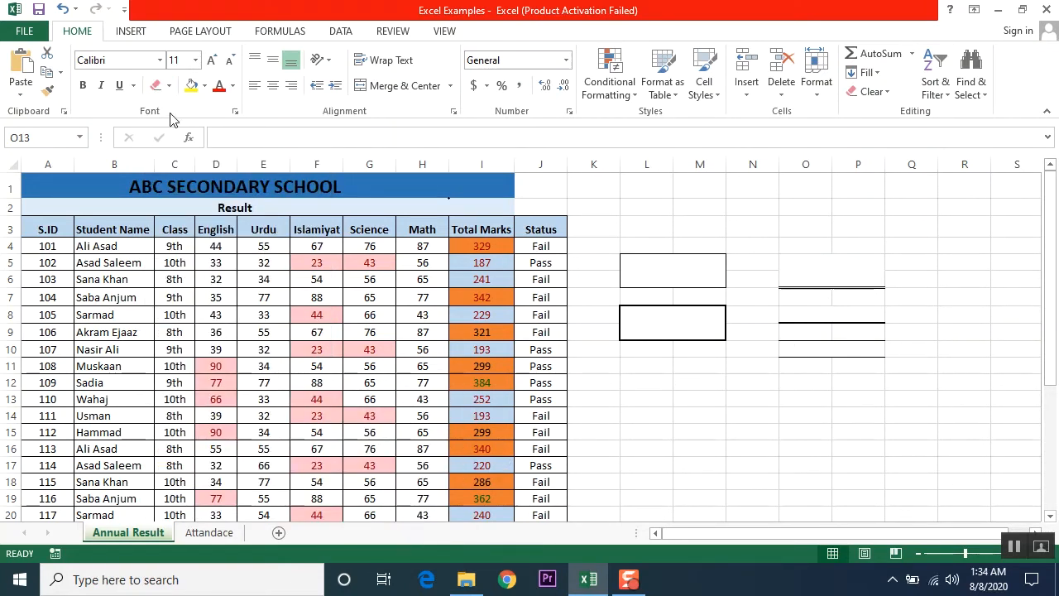
{"action": "left_click_drag", "start_coordinate": [689, 406], "coordinate": [844, 414]}
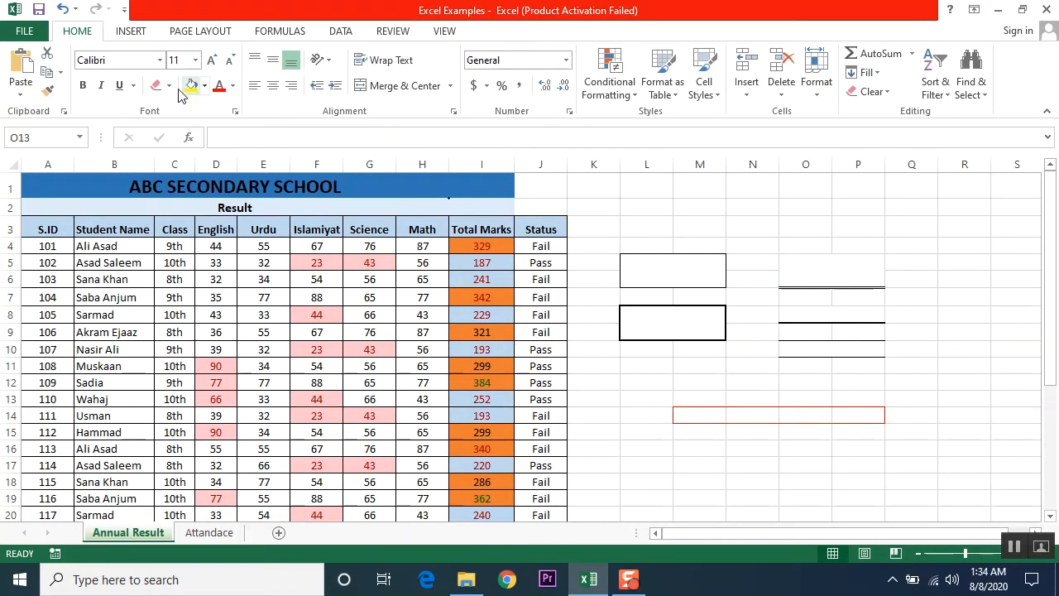
- Apply Outside Borders in the red line color to cell O13
{"action": "scroll", "coordinate": [198, 178], "scroll_direction": "down", "scroll_amount": 1}
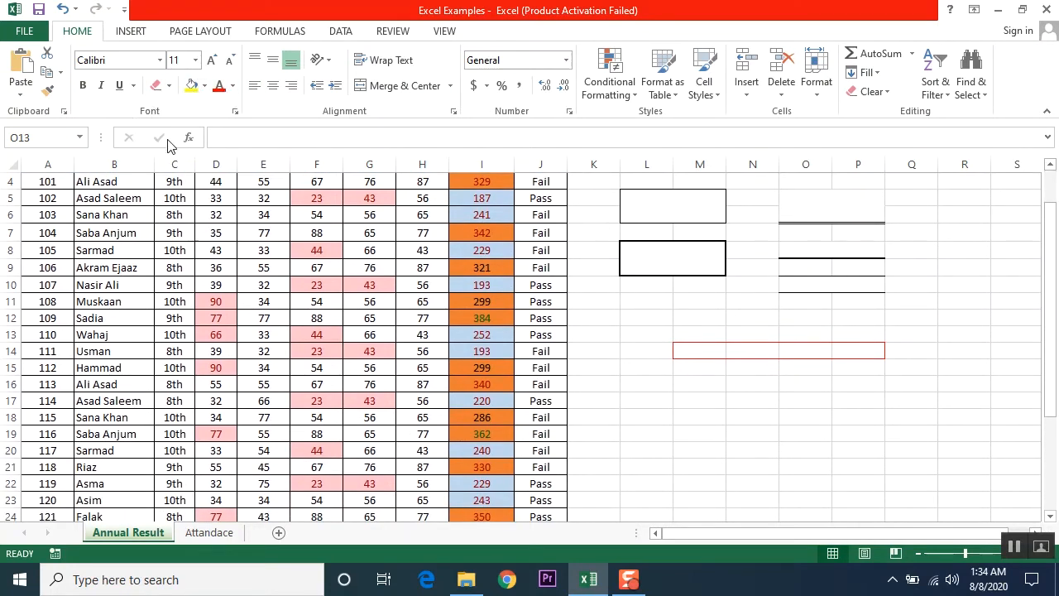
{"action": "scroll", "coordinate": [172, 163], "scroll_direction": "up", "scroll_amount": 1}
{"action": "left_click", "coordinate": [169, 85]}
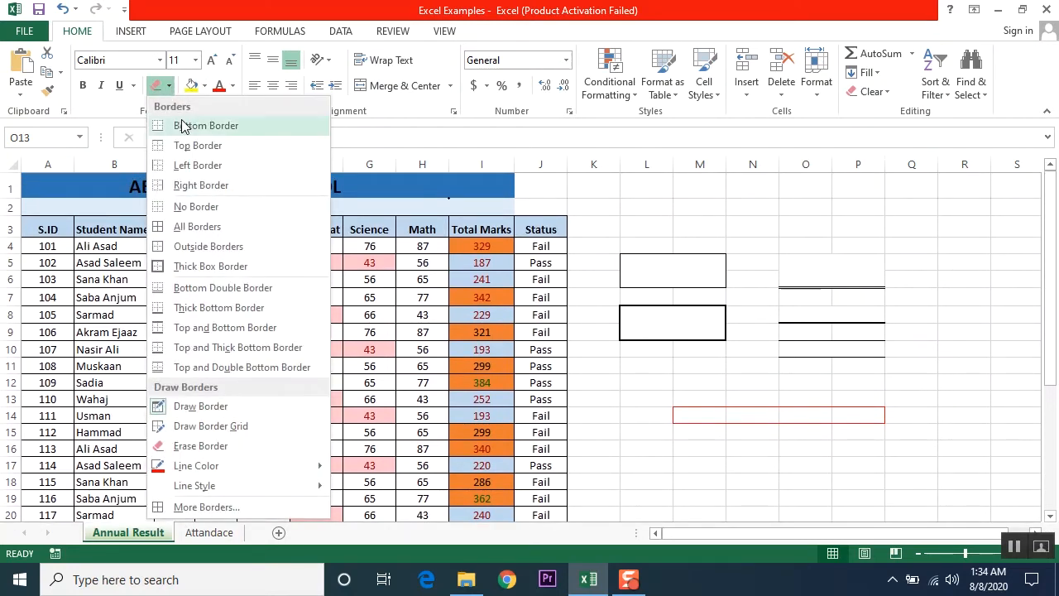
{"action": "left_click", "coordinate": [198, 246]}
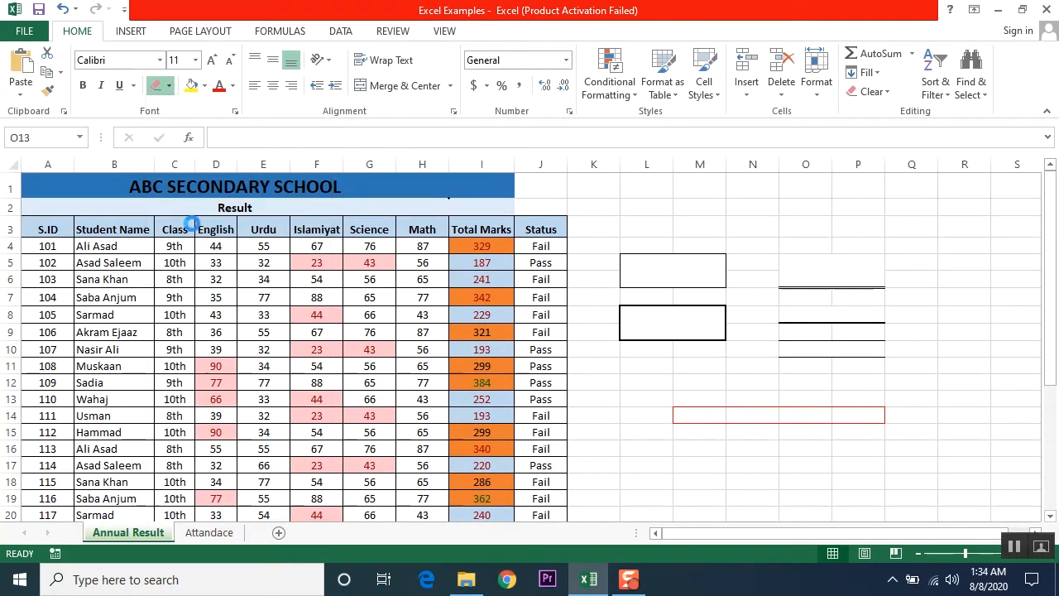
{"action": "left_click", "coordinate": [699, 398]}
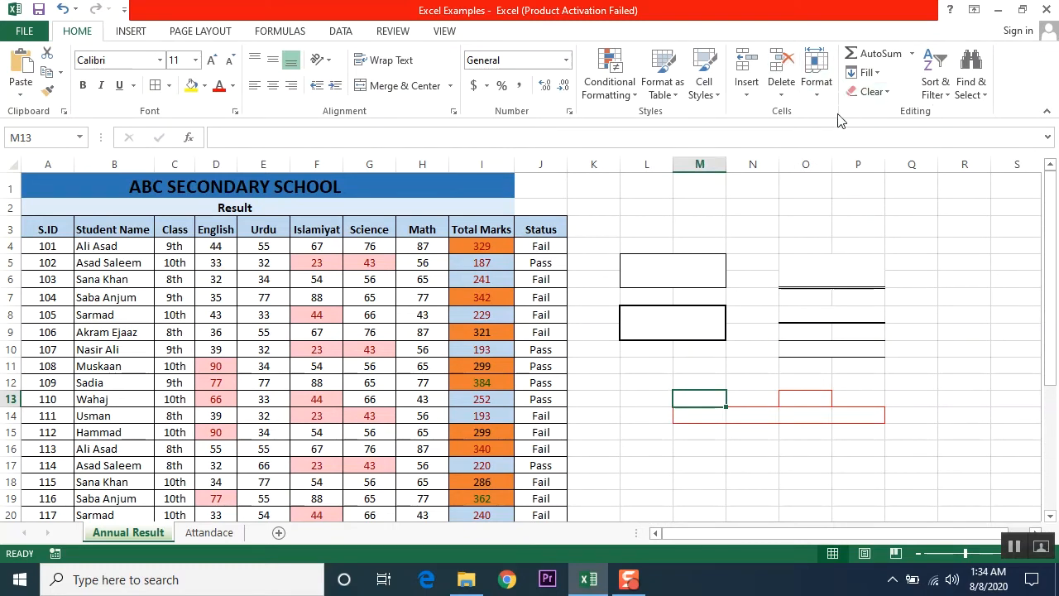
- Total the Total Marks column in cell I34 with the AutoSum Sum function over I4:I33
{"action": "scroll", "coordinate": [669, 213], "scroll_direction": "down", "scroll_amount": 4}
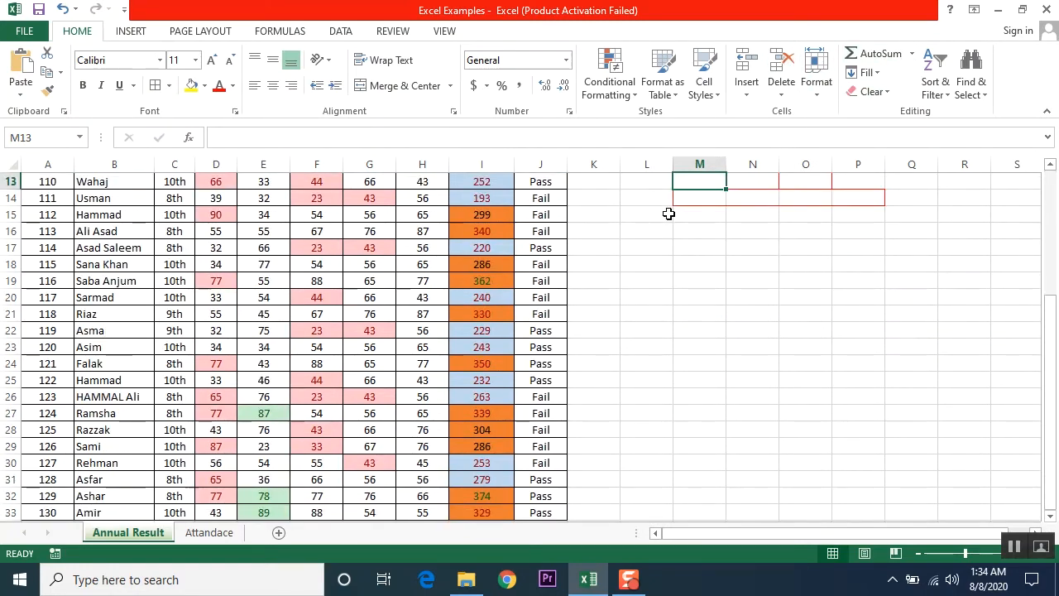
{"action": "scroll", "coordinate": [669, 214], "scroll_direction": "up", "scroll_amount": 1}
{"action": "scroll", "coordinate": [669, 216], "scroll_direction": "down", "scroll_amount": 3}
{"action": "left_click", "coordinate": [488, 429]}
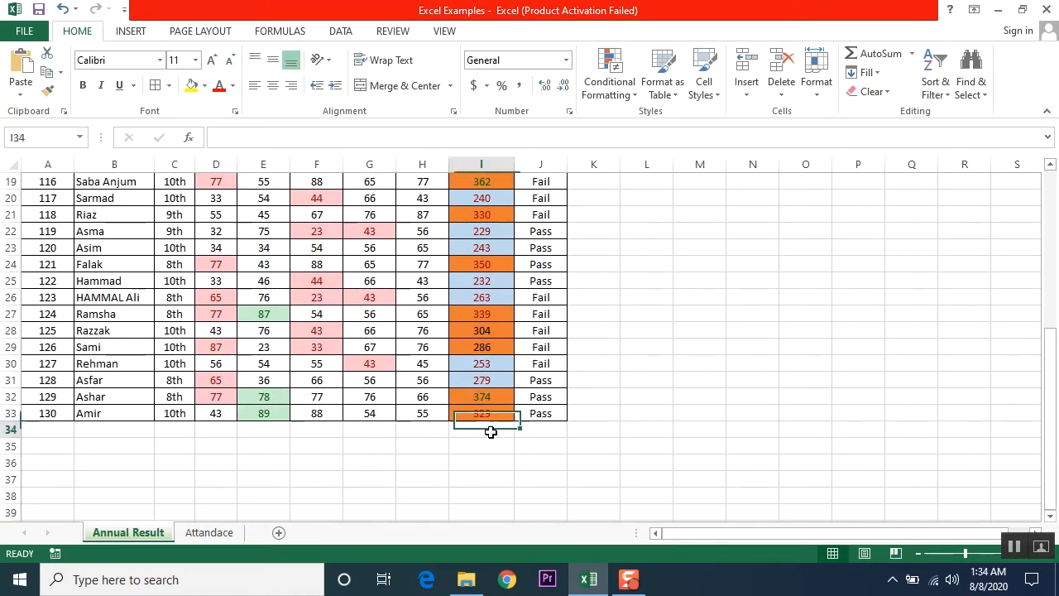
{"action": "scroll", "coordinate": [619, 433], "scroll_direction": "up", "scroll_amount": 3}
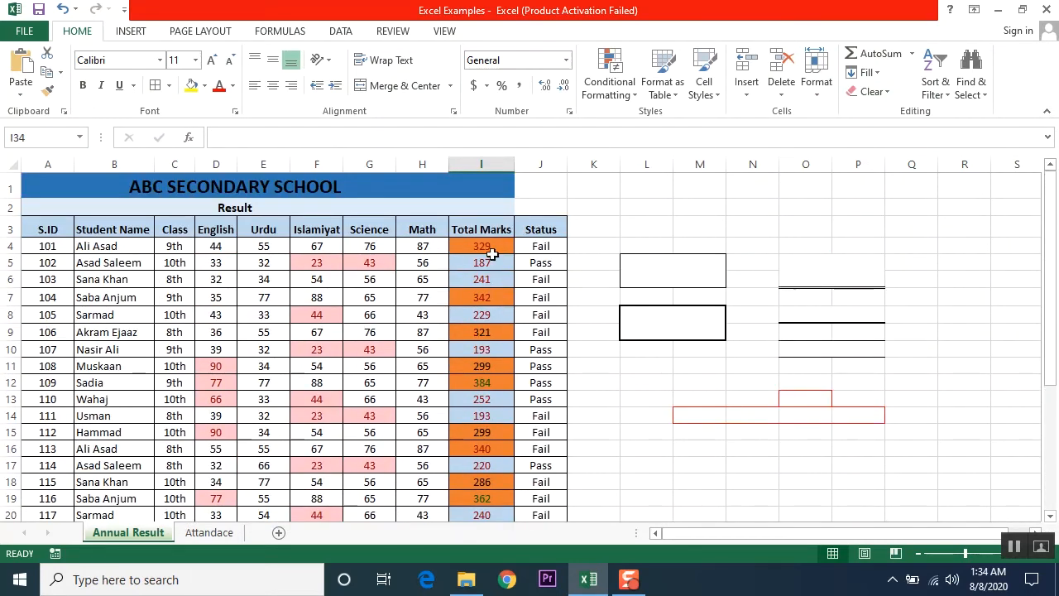
{"action": "left_click", "coordinate": [912, 53]}
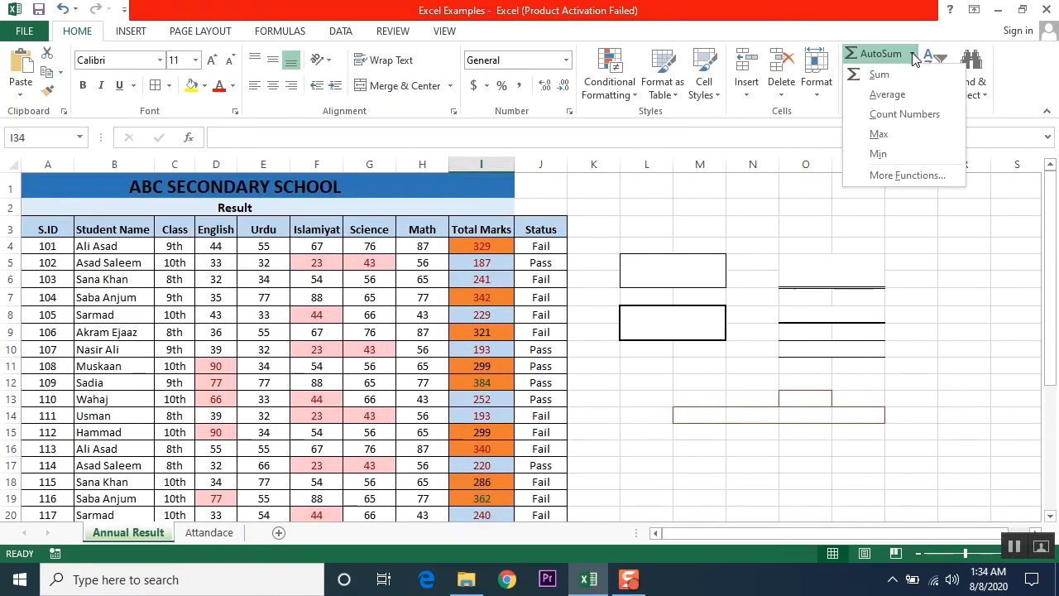
{"action": "left_click", "coordinate": [879, 75]}
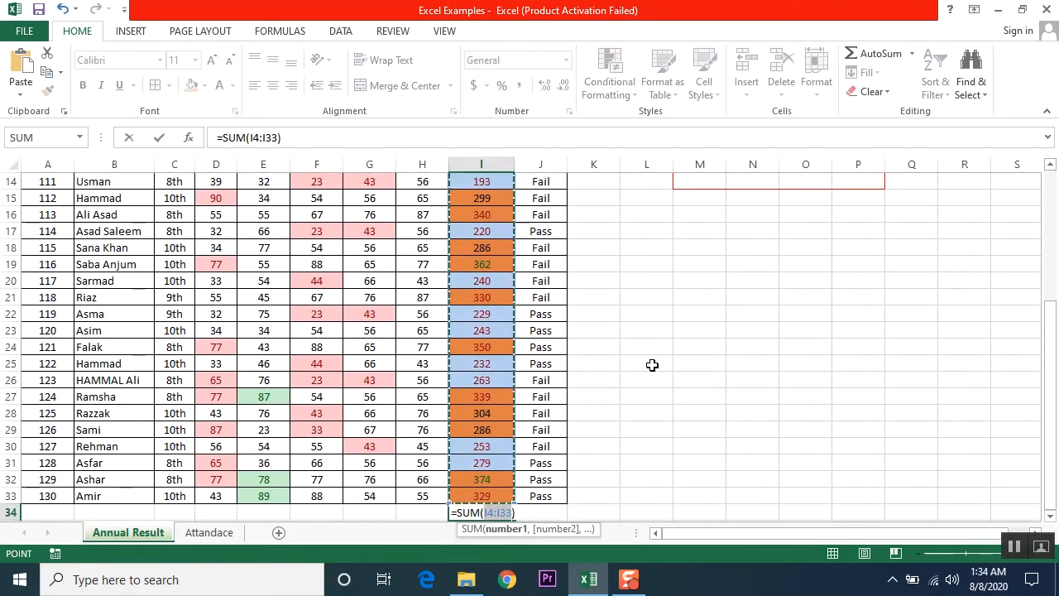
{"action": "scroll", "coordinate": [651, 366], "scroll_direction": "up", "scroll_amount": 1}
{"action": "scroll", "coordinate": [579, 433], "scroll_direction": "down", "scroll_amount": 4}
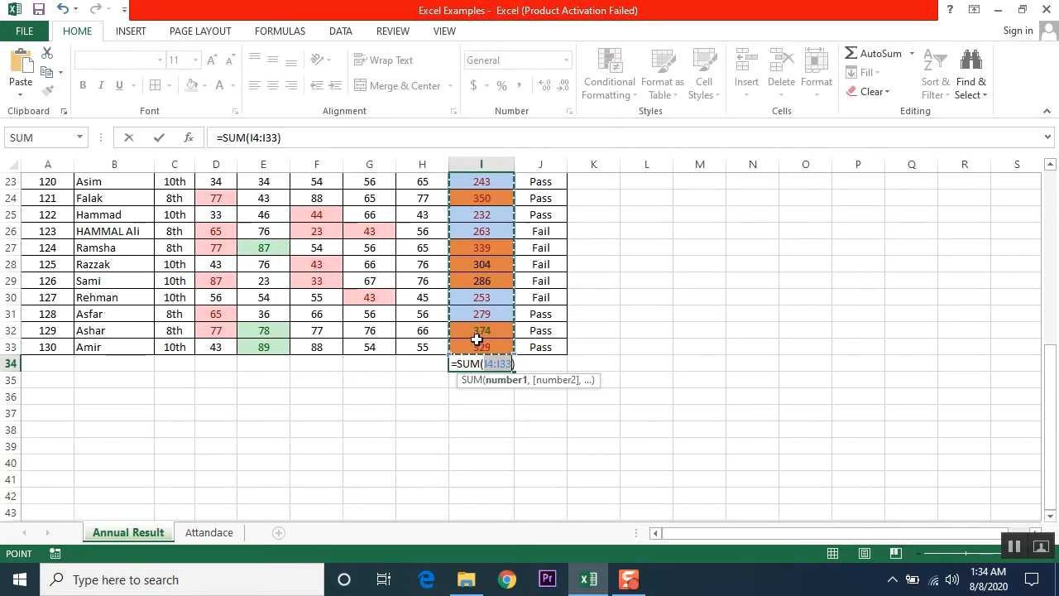
{"action": "scroll", "coordinate": [477, 339], "scroll_direction": "up", "scroll_amount": 7}
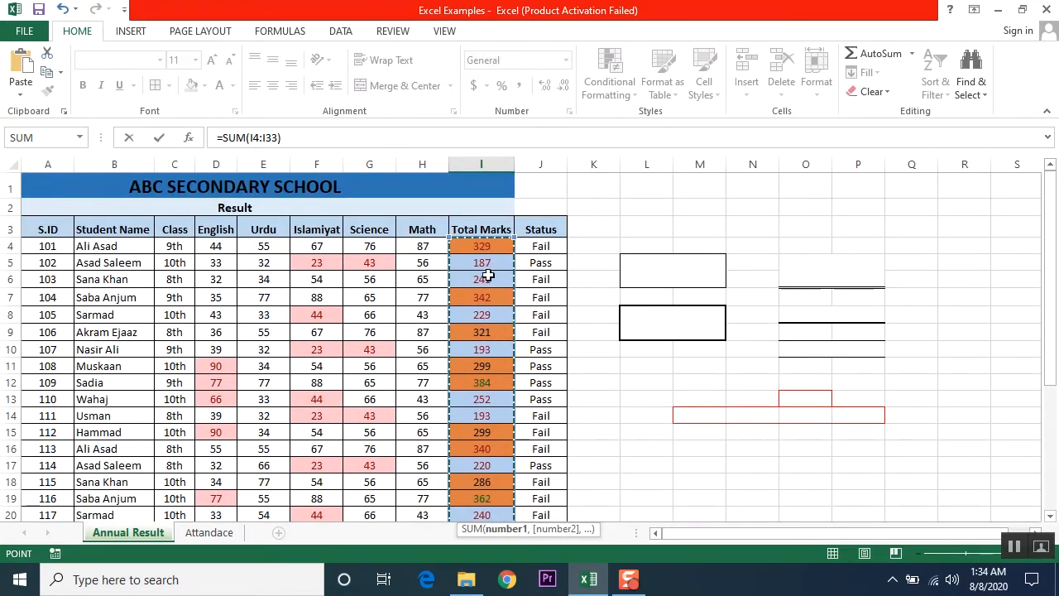
{"action": "scroll", "coordinate": [487, 290], "scroll_direction": "down", "scroll_amount": 2}
{"action": "scroll", "coordinate": [486, 301], "scroll_direction": "up", "scroll_amount": 2}
{"action": "scroll", "coordinate": [699, 336], "scroll_direction": "down", "scroll_amount": 9}
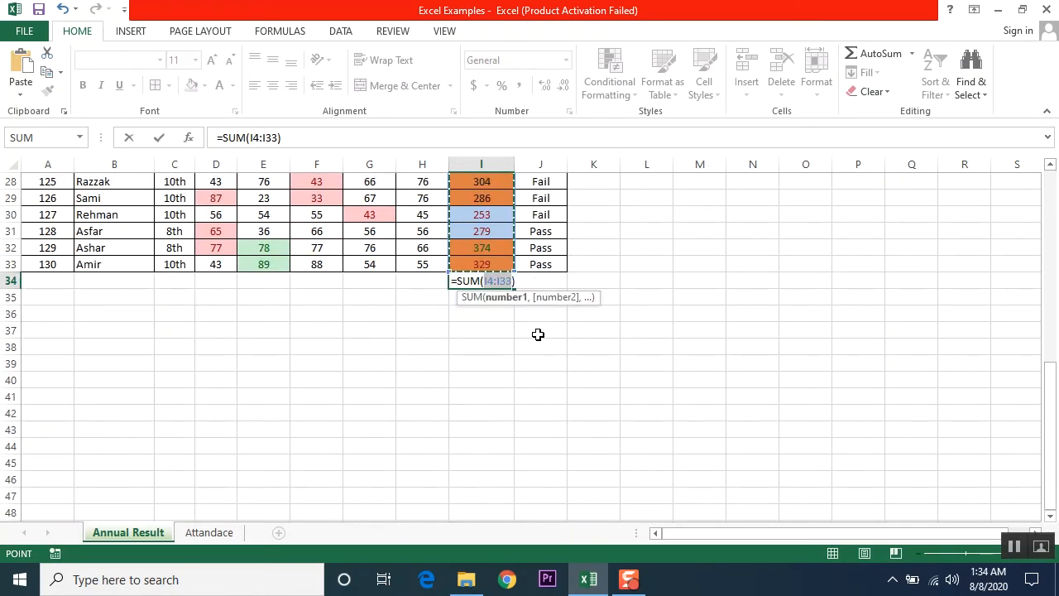
{"action": "key", "text": "Return"}
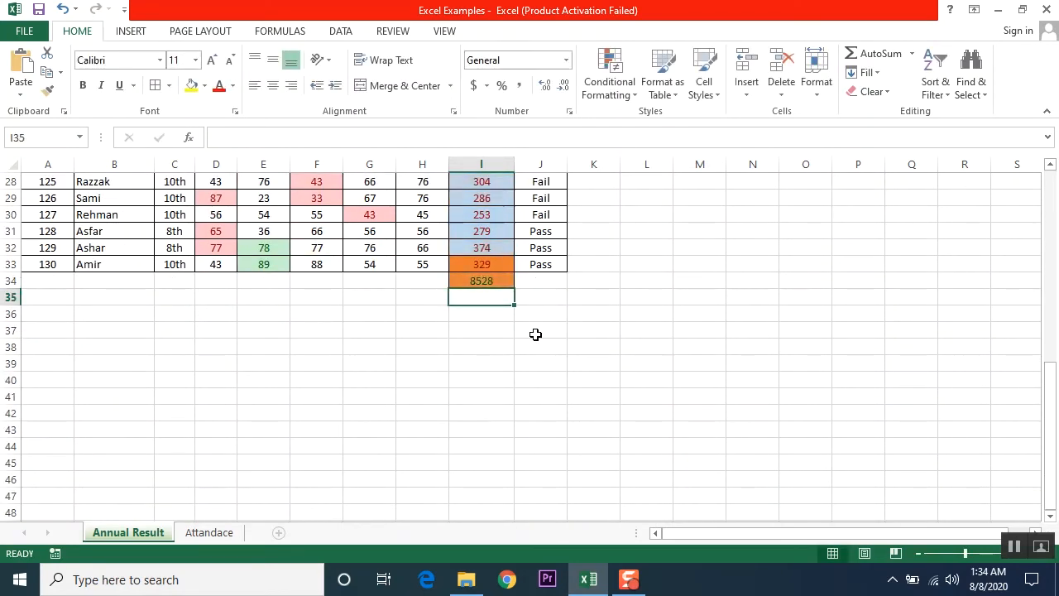
{"action": "left_click", "coordinate": [494, 280]}
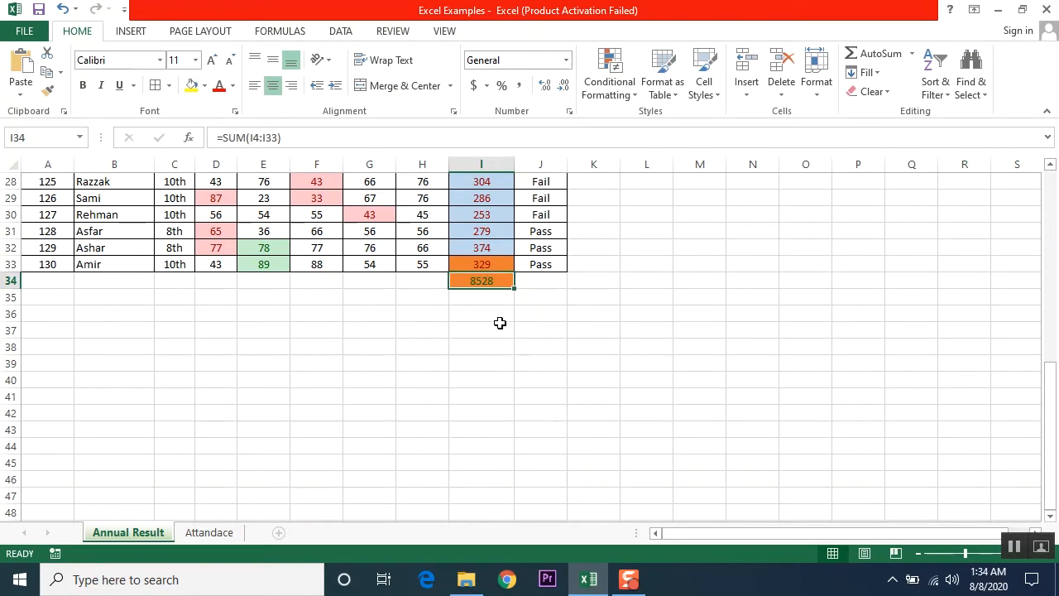
{"action": "scroll", "coordinate": [624, 307], "scroll_direction": "up", "scroll_amount": 4}
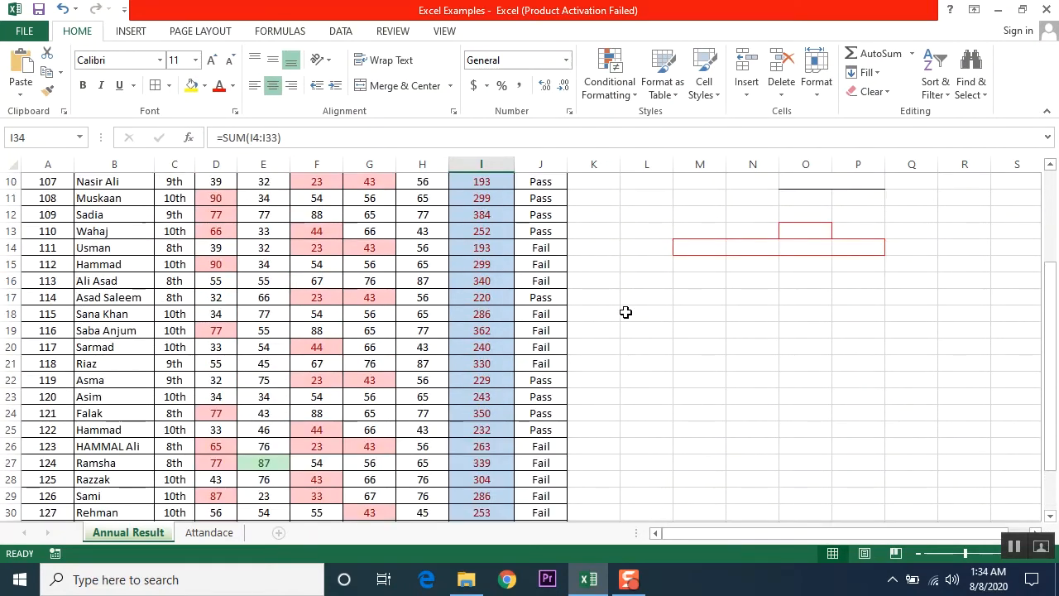
{"action": "scroll", "coordinate": [626, 313], "scroll_direction": "down", "scroll_amount": 2}
{"action": "scroll", "coordinate": [626, 312], "scroll_direction": "up", "scroll_amount": 4}
{"action": "scroll", "coordinate": [757, 355], "scroll_direction": "down", "scroll_amount": 2}
{"action": "scroll", "coordinate": [757, 355], "scroll_direction": "up", "scroll_amount": 5}
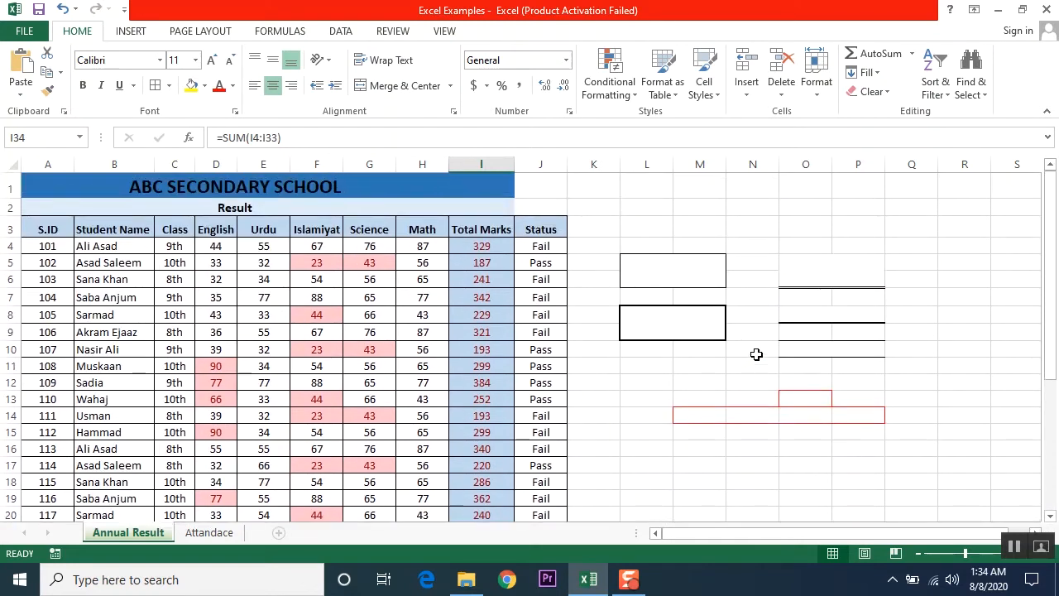
{"action": "scroll", "coordinate": [832, 228], "scroll_direction": "down", "scroll_amount": 7}
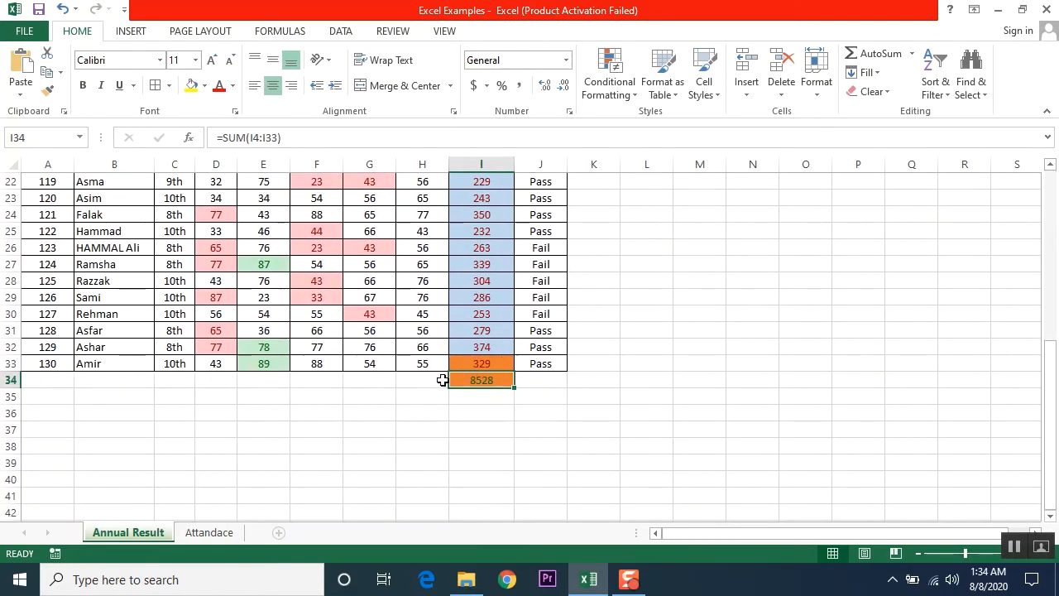
- Average the Math marks H4:H33 in cell H34 with the AutoSum Average function
{"action": "left_click", "coordinate": [425, 384]}
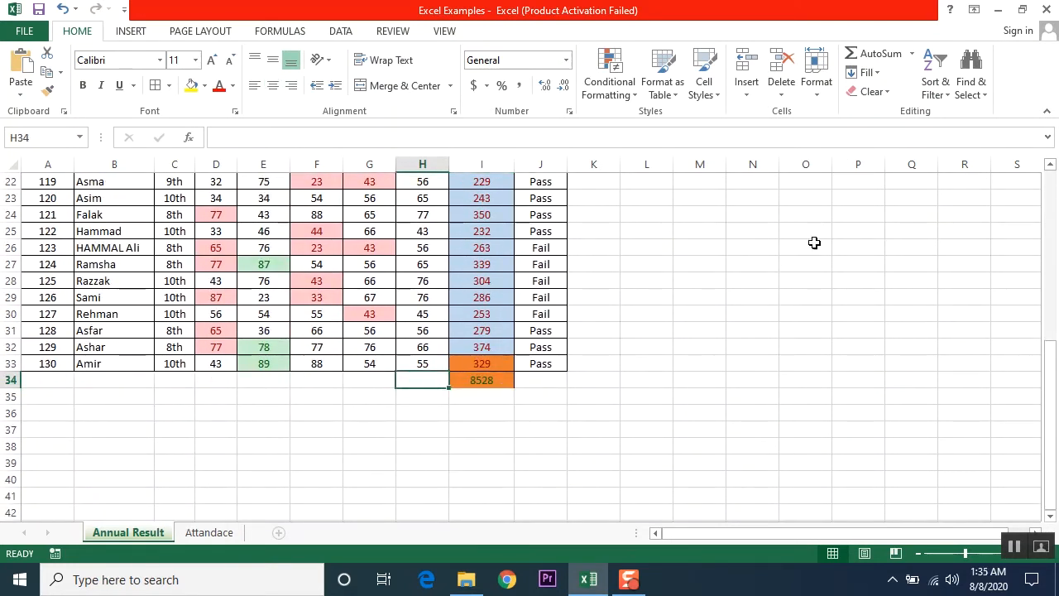
{"action": "left_click", "coordinate": [912, 54]}
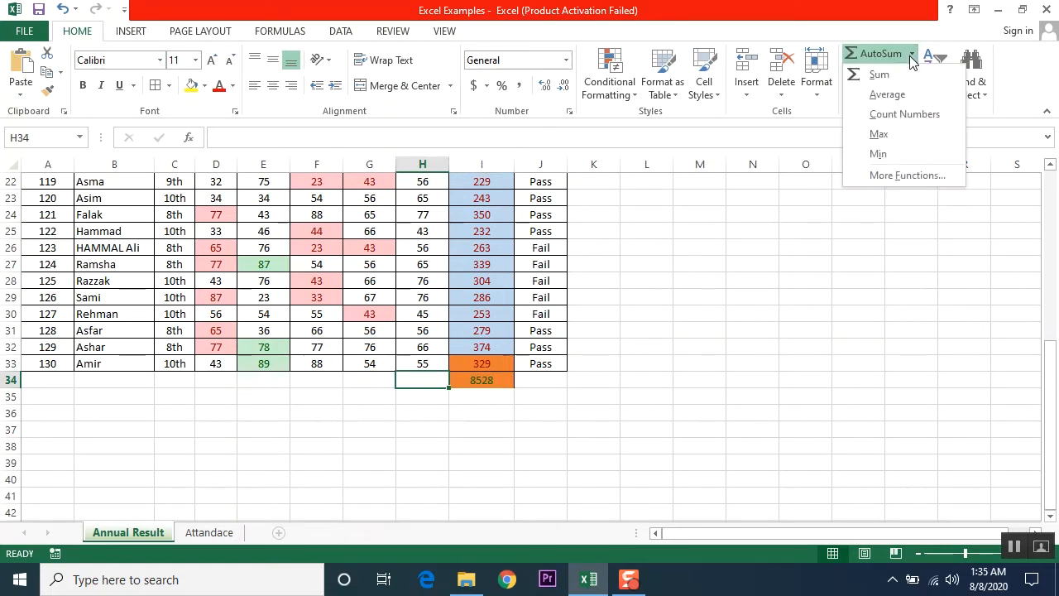
{"action": "left_click", "coordinate": [881, 96]}
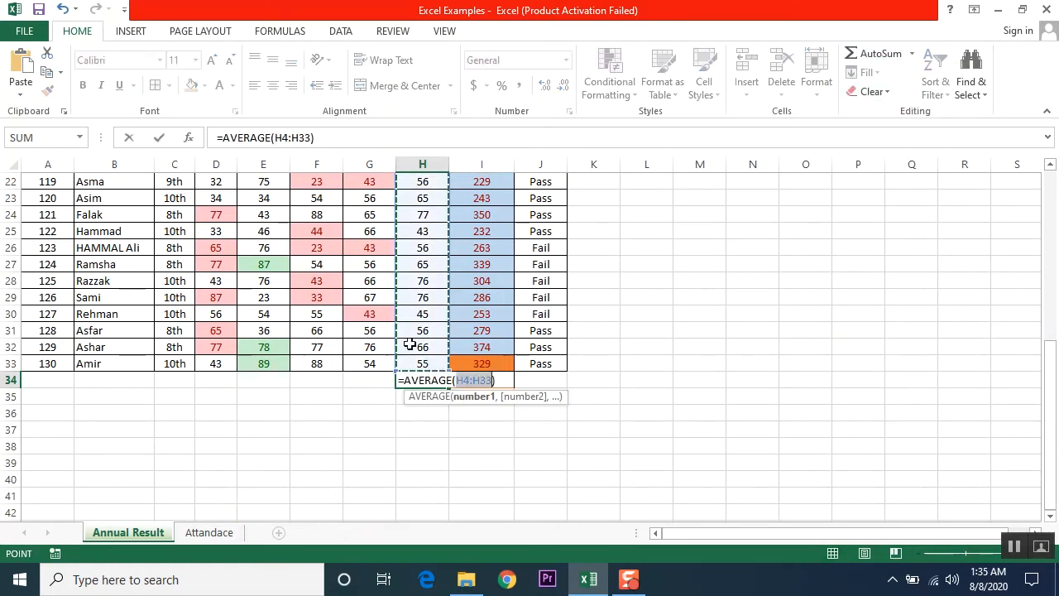
{"action": "scroll", "coordinate": [417, 338], "scroll_direction": "up", "scroll_amount": 4}
{"action": "scroll", "coordinate": [423, 241], "scroll_direction": "down", "scroll_amount": 4}
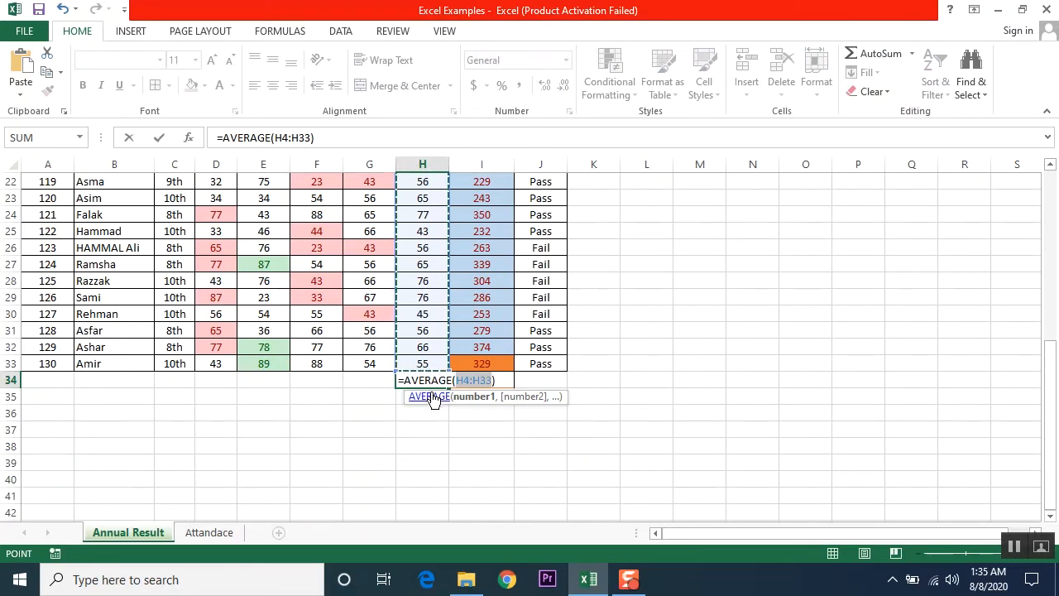
{"action": "key", "text": "Return"}
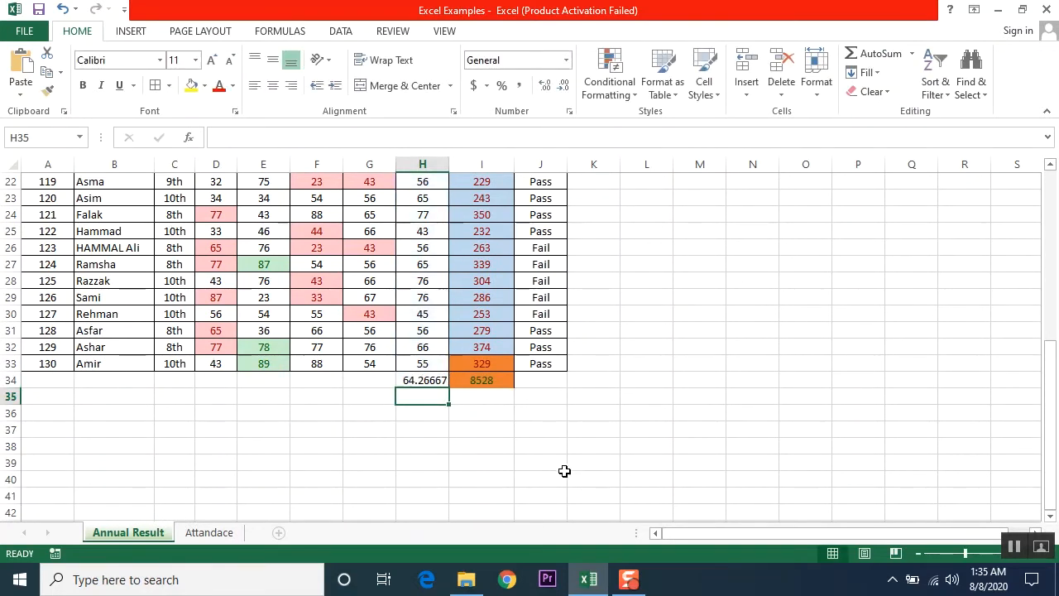
- Reduce the Math average in cell H34 to two decimal places
{"action": "left_click", "coordinate": [436, 380]}
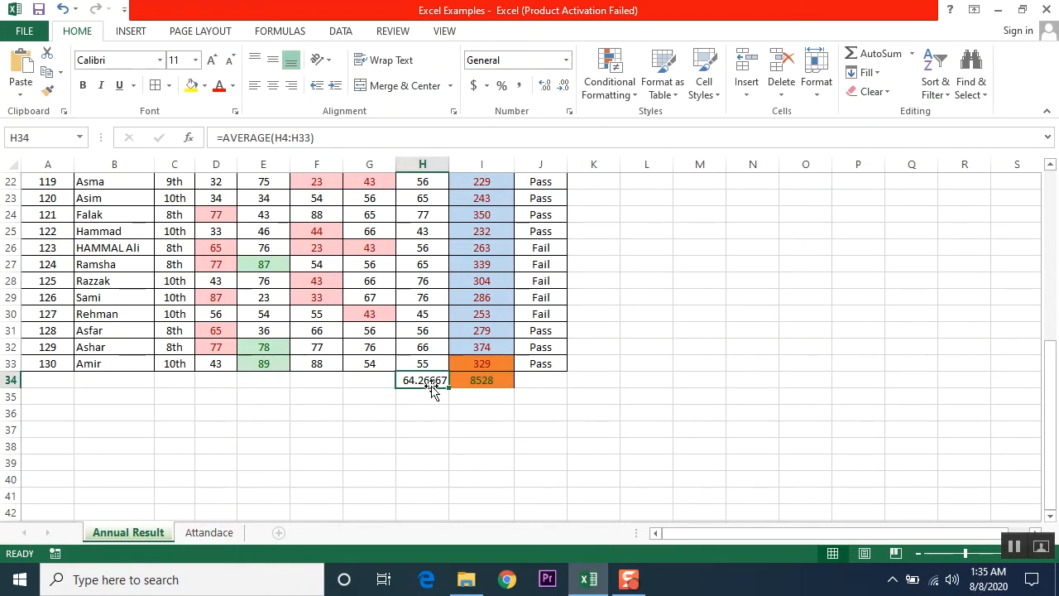
{"action": "left_click", "coordinate": [561, 88]}
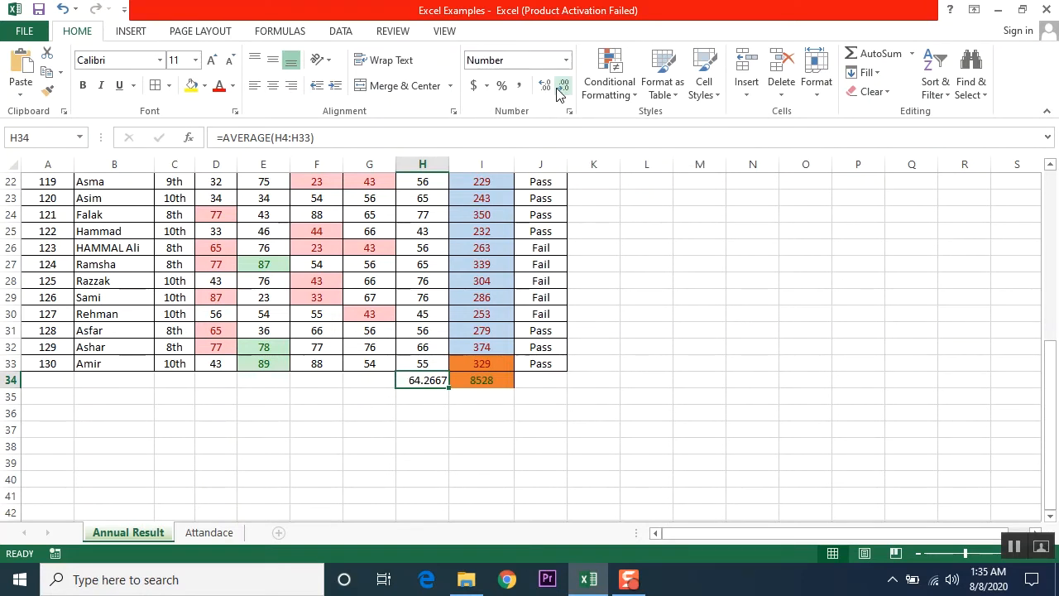
{"action": "left_click", "coordinate": [562, 88]}
{"action": "left_click", "coordinate": [562, 88]}
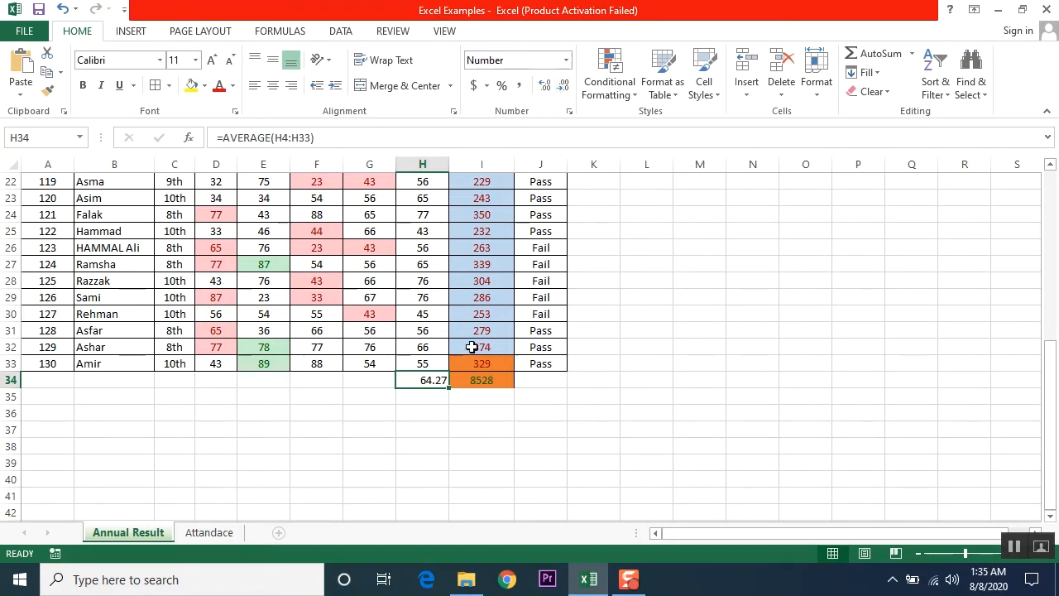
{"action": "left_click", "coordinate": [544, 88]}
{"action": "left_click", "coordinate": [544, 87]}
{"action": "left_click", "coordinate": [564, 89]}
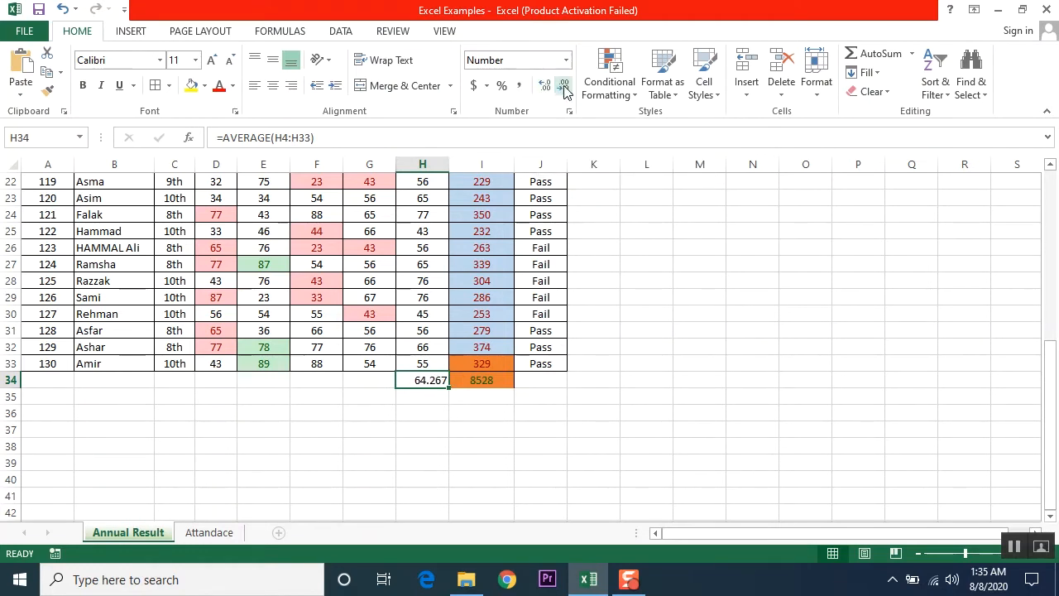
{"action": "left_click", "coordinate": [563, 88]}
- Count the Science marks G4:G33 in cell G34 with the AutoSum Count Numbers function
{"action": "left_click", "coordinate": [384, 380]}
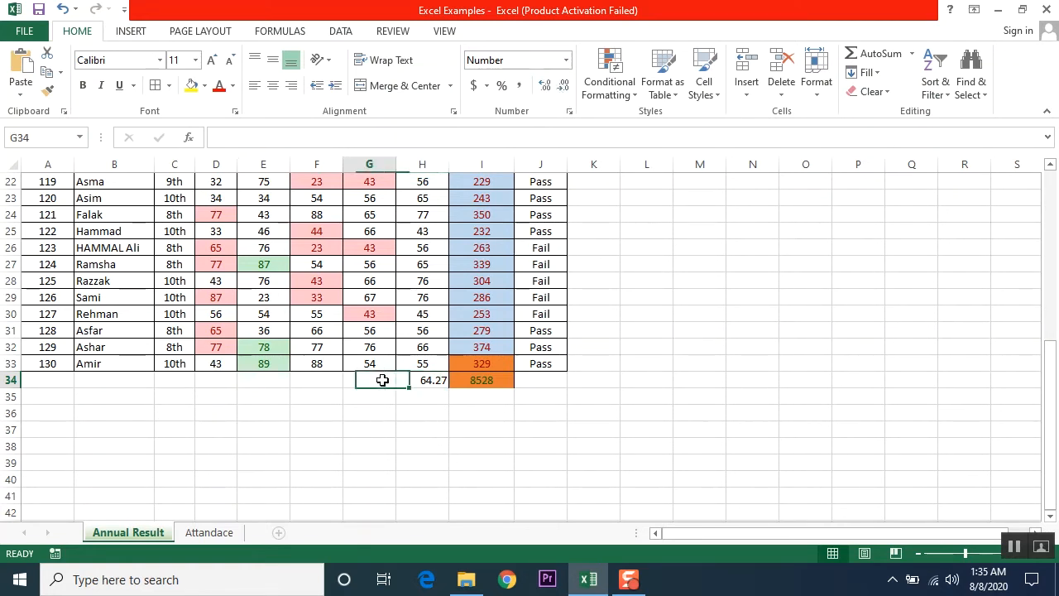
{"action": "left_click", "coordinate": [912, 54]}
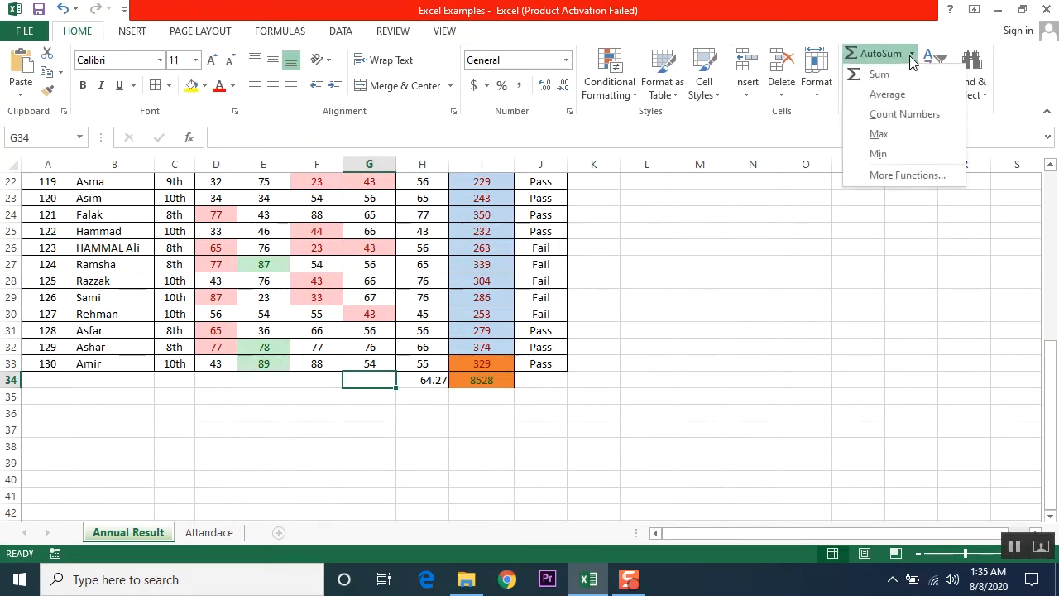
{"action": "left_click", "coordinate": [904, 116]}
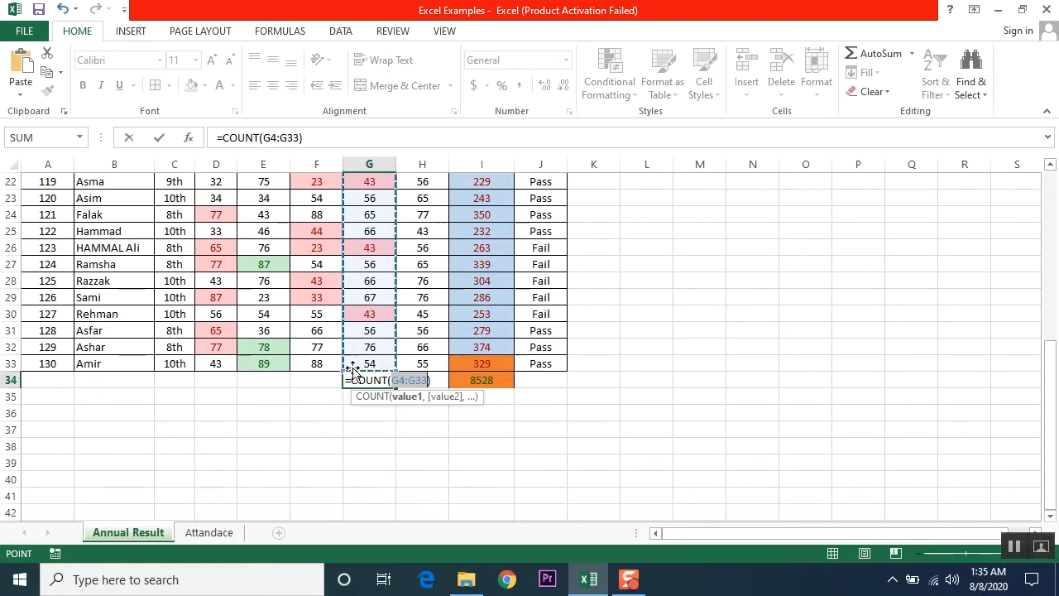
{"action": "scroll", "coordinate": [385, 352], "scroll_direction": "up", "scroll_amount": 7}
{"action": "scroll", "coordinate": [386, 352], "scroll_direction": "up", "scroll_amount": 1}
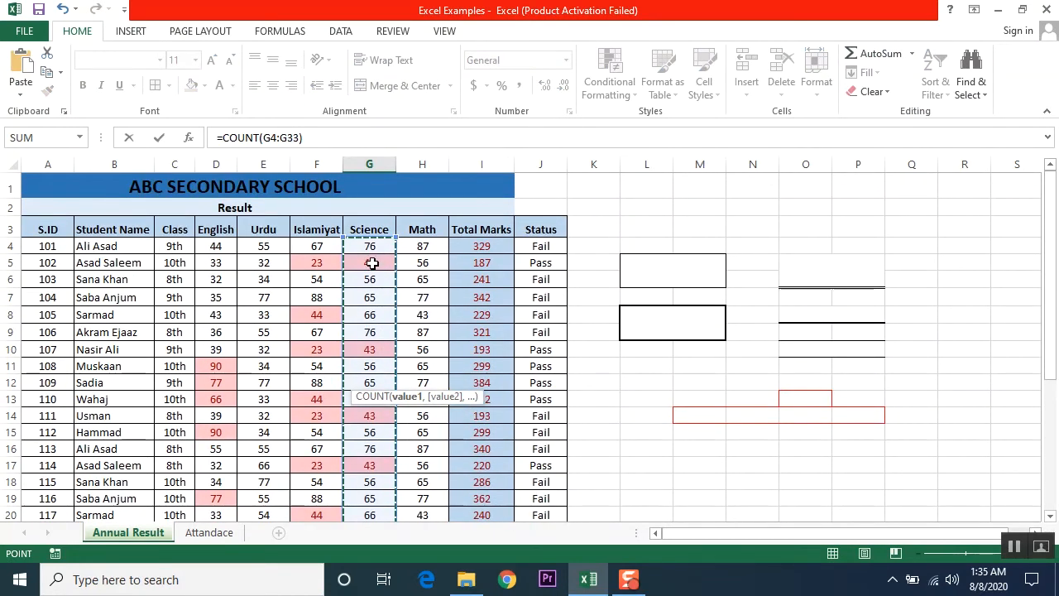
{"action": "key", "text": "Return"}
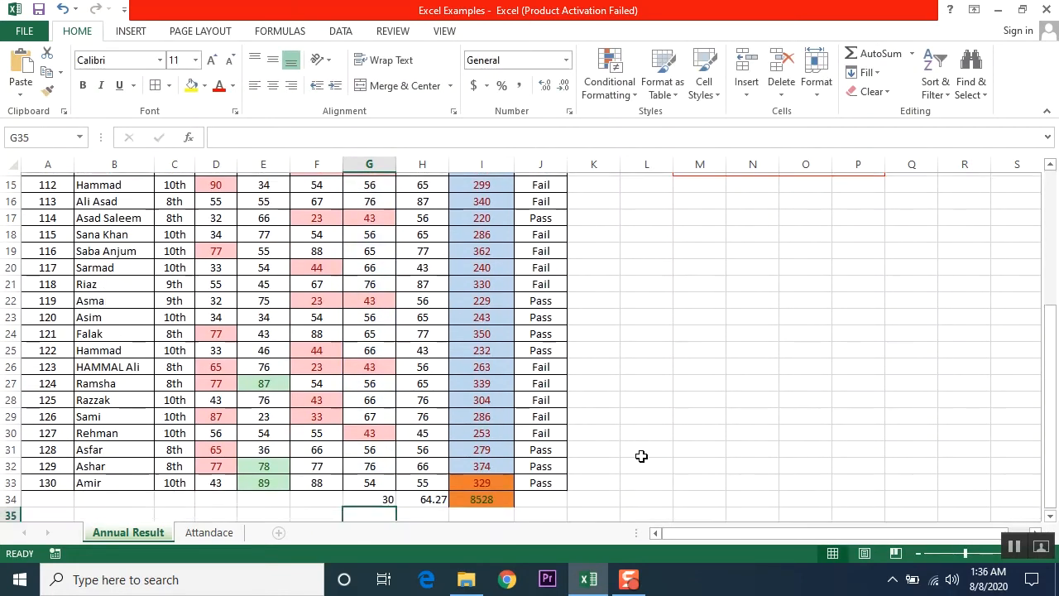
- Check the count in cell G34 against the Science marks by selecting G4:G33 and looking through the column
{"action": "scroll", "coordinate": [492, 403], "scroll_direction": "down", "scroll_amount": 3}
{"action": "left_click", "coordinate": [366, 348]}
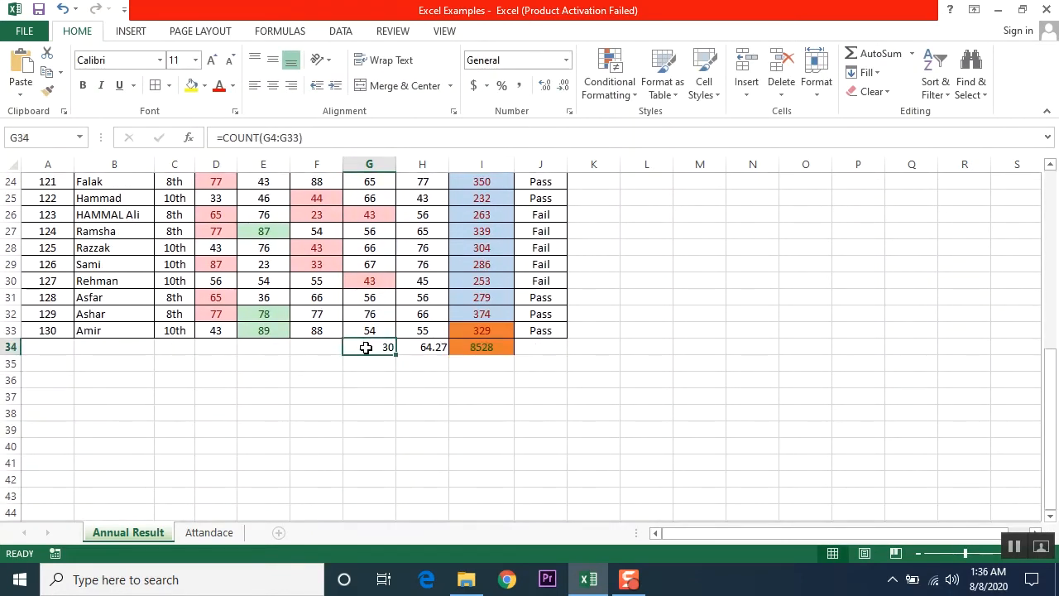
{"action": "scroll", "coordinate": [406, 355], "scroll_direction": "up", "scroll_amount": 2}
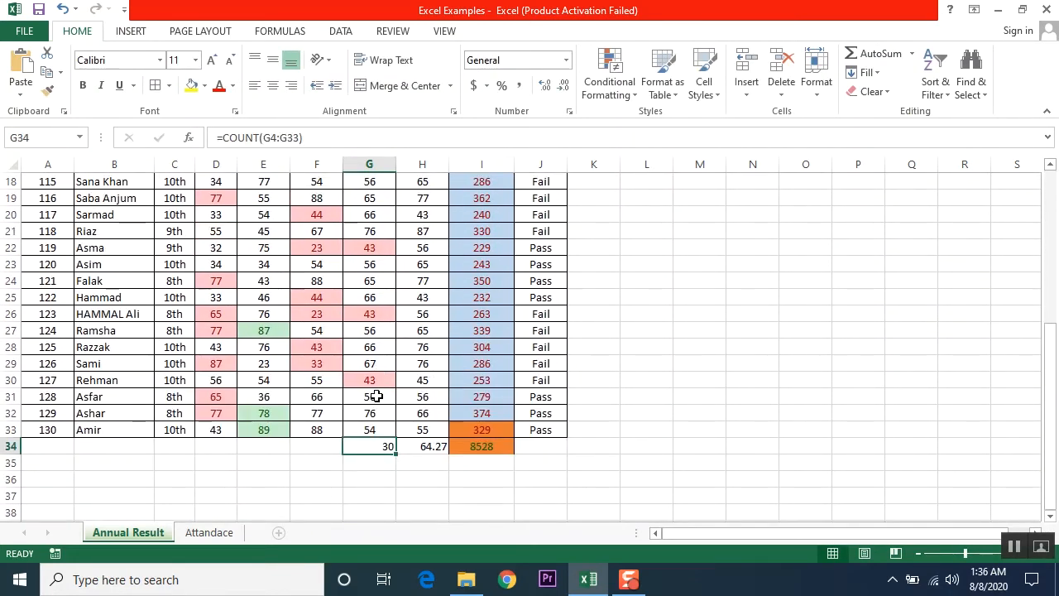
{"action": "scroll", "coordinate": [377, 389], "scroll_direction": "up", "scroll_amount": 2}
{"action": "scroll", "coordinate": [371, 189], "scroll_direction": "up", "scroll_amount": 4}
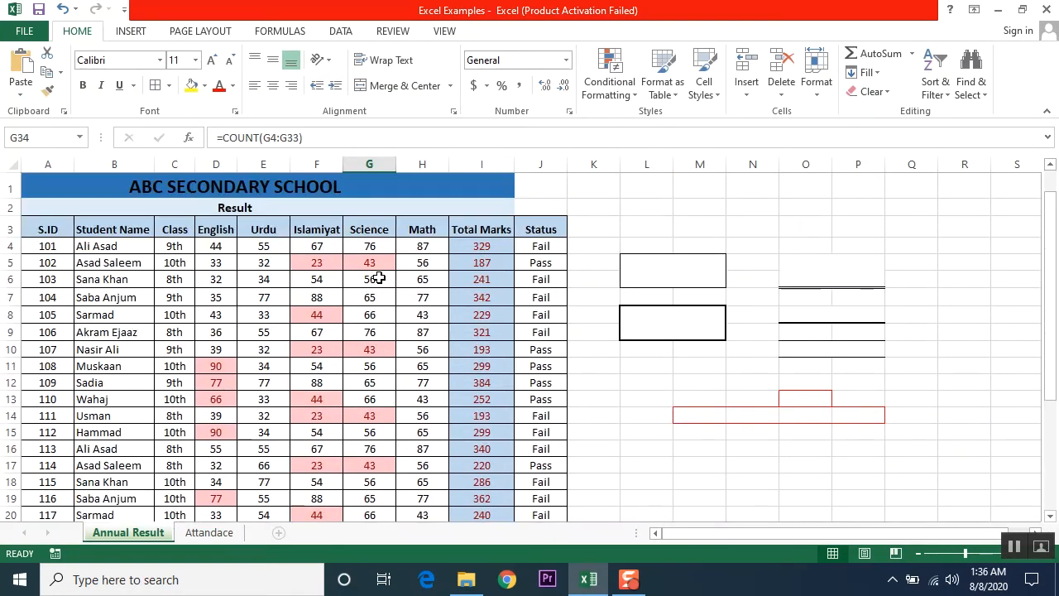
{"action": "left_click_drag", "start_coordinate": [370, 246], "coordinate": [381, 481]}
{"action": "scroll", "coordinate": [378, 425], "scroll_direction": "up", "scroll_amount": 2}
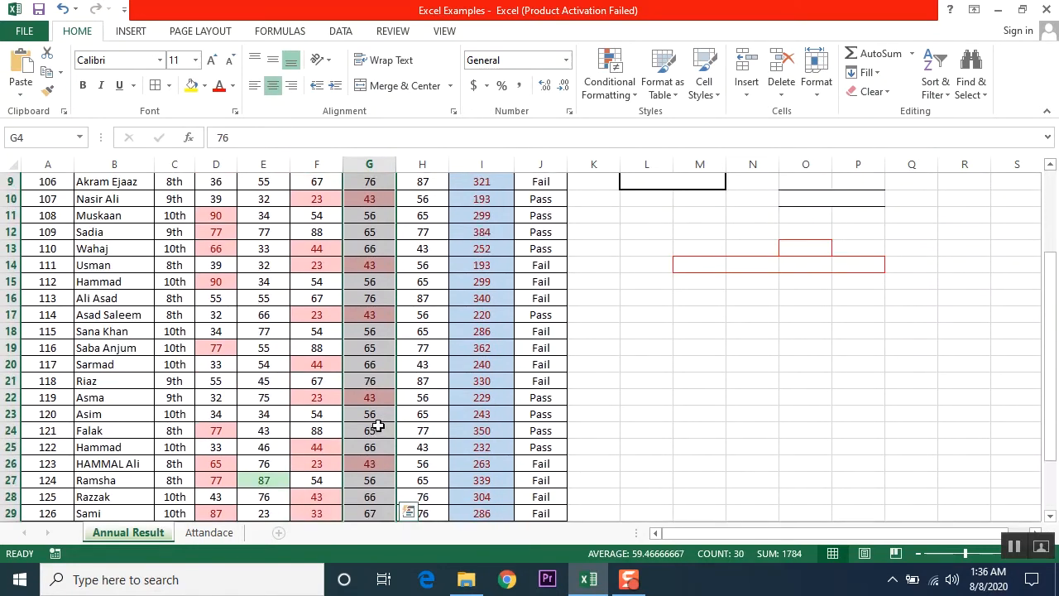
{"action": "scroll", "coordinate": [377, 425], "scroll_direction": "up", "scroll_amount": 3}
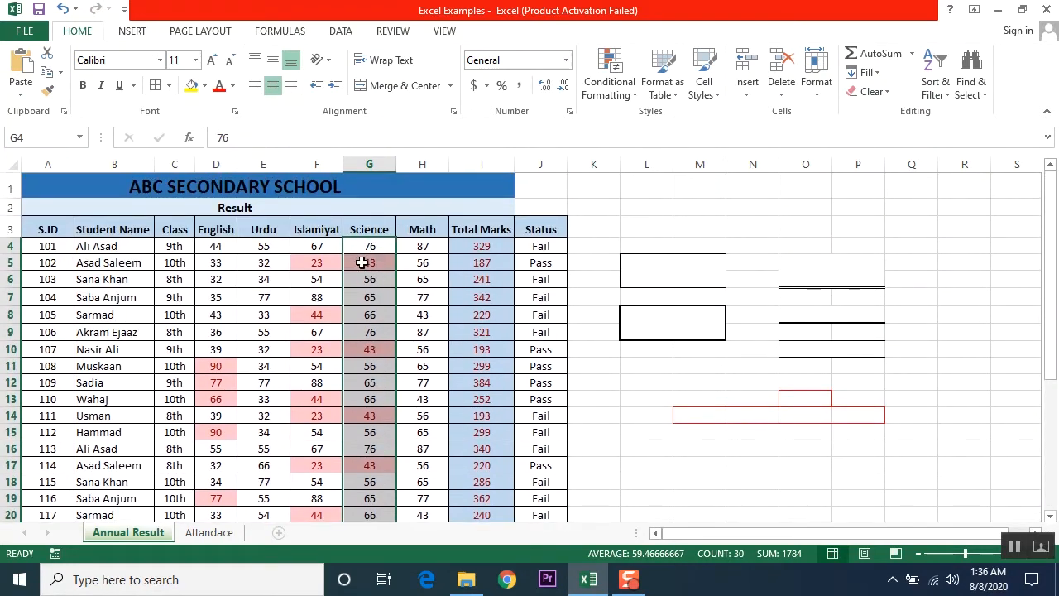
{"action": "scroll", "coordinate": [383, 287], "scroll_direction": "down", "scroll_amount": 2}
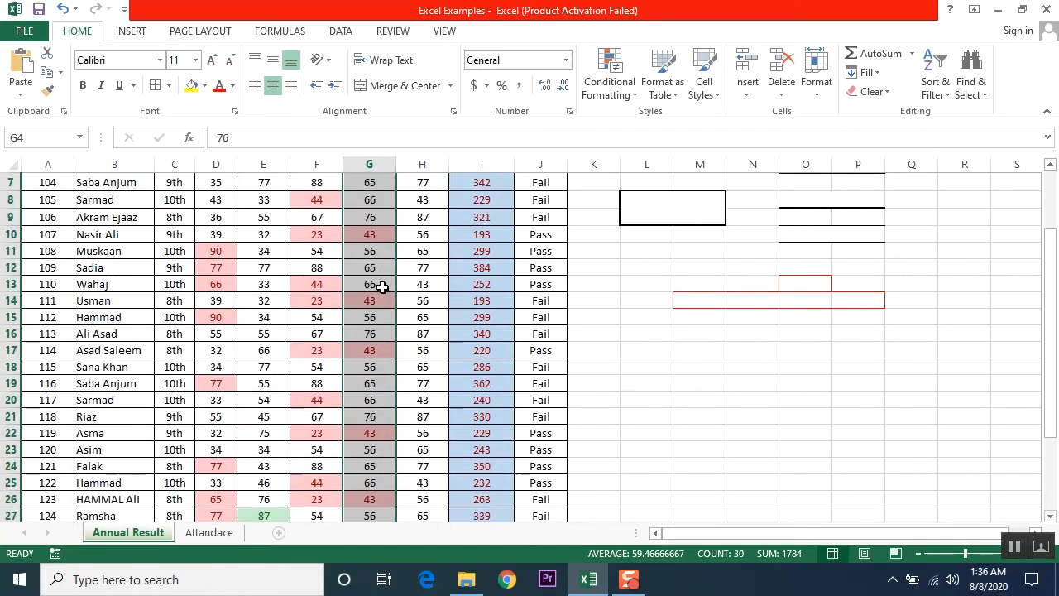
{"action": "scroll", "coordinate": [382, 287], "scroll_direction": "down", "scroll_amount": 6}
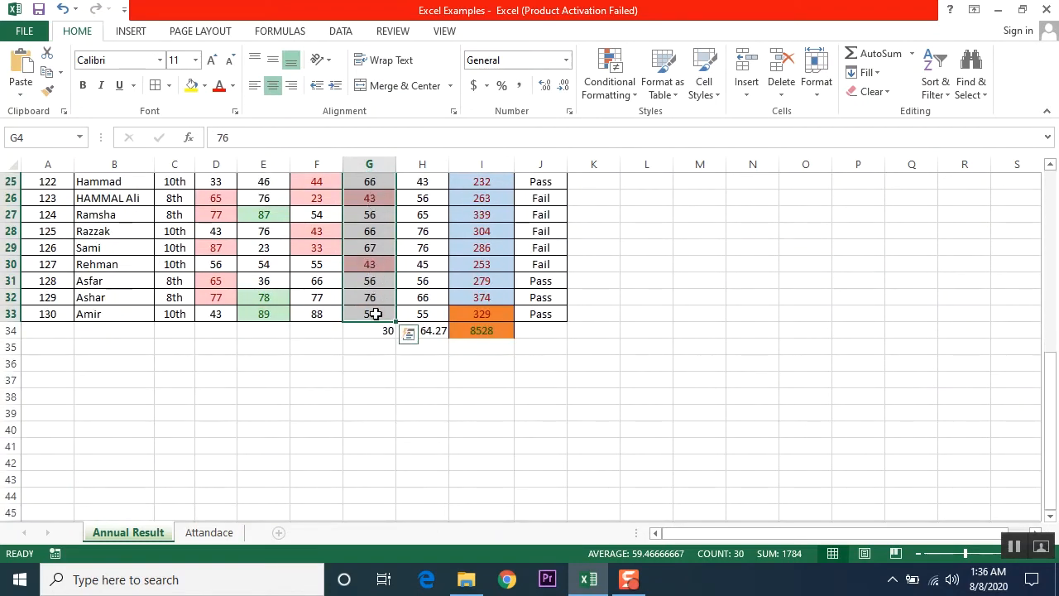
{"action": "left_click", "coordinate": [379, 379]}
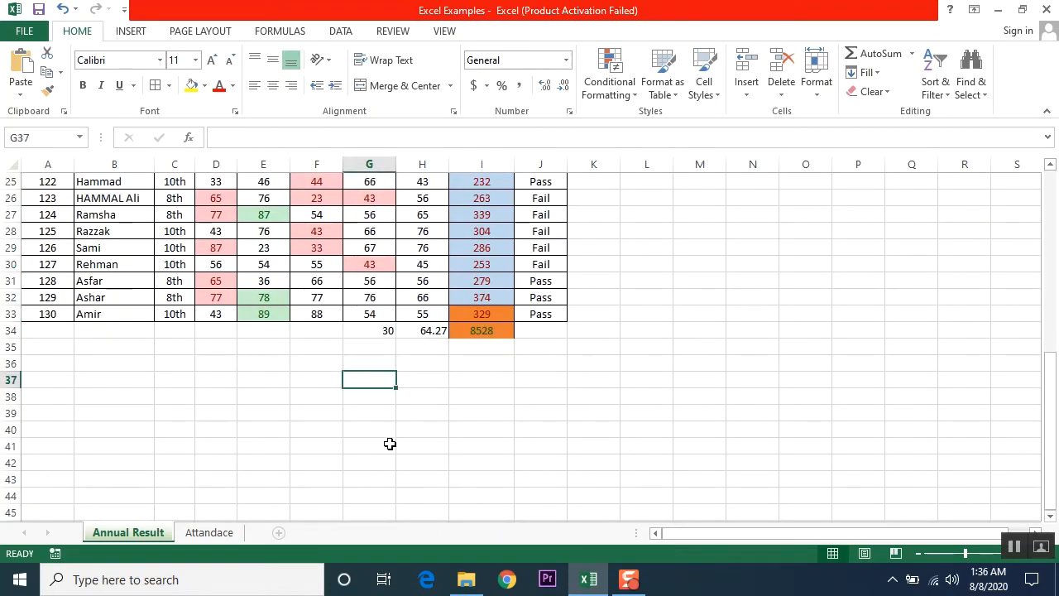
{"action": "left_click", "coordinate": [316, 332]}
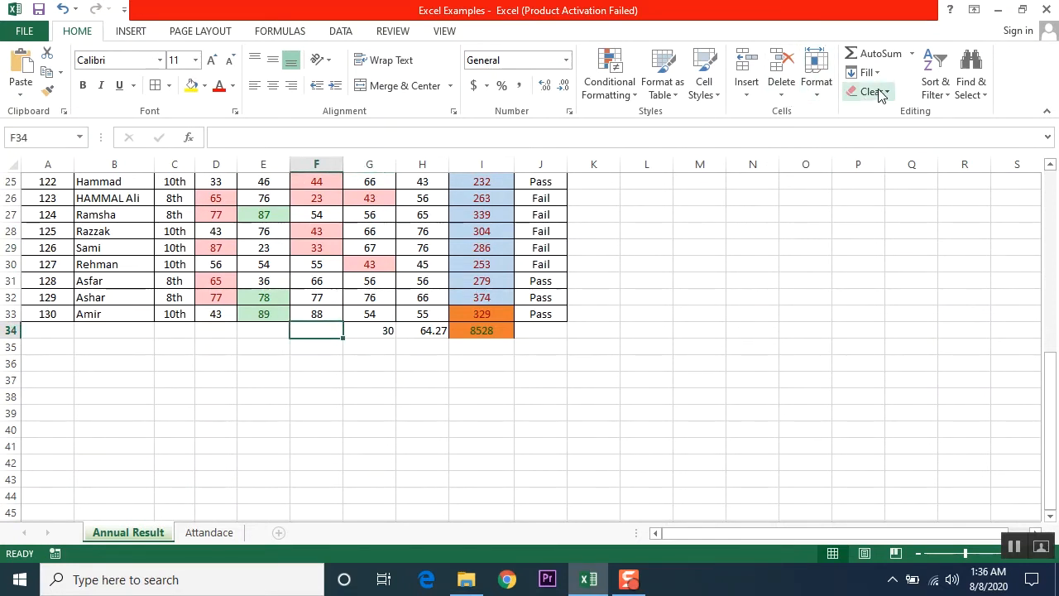
{"action": "left_click", "coordinate": [914, 54]}
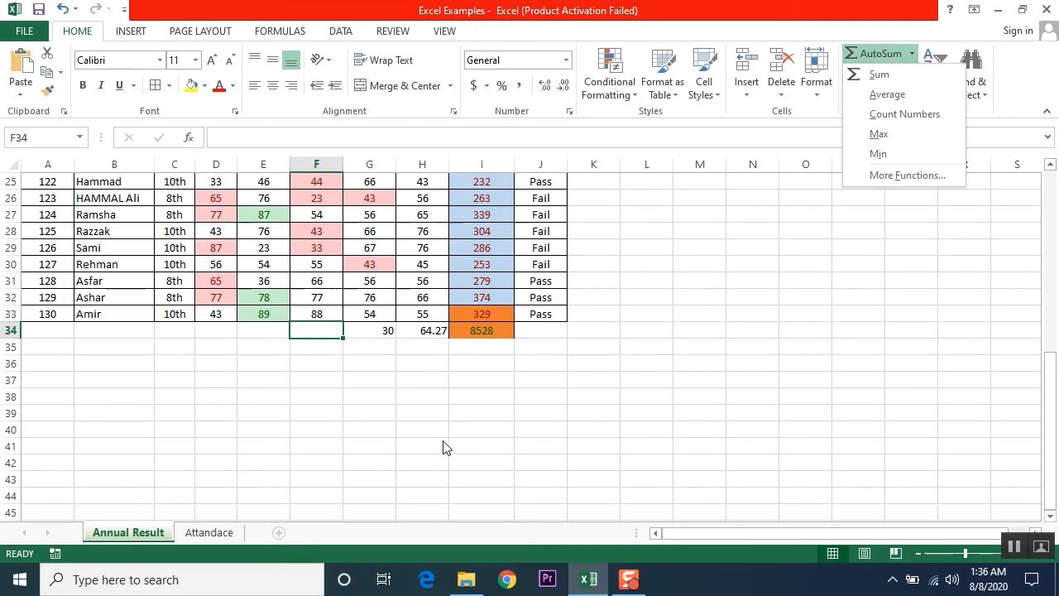
{"action": "left_click", "coordinate": [350, 384]}
- Select the Islamiyat marks F4:F33 and find their highest value in cell F34 with the AutoSum Max function
{"action": "scroll", "coordinate": [390, 333], "scroll_direction": "up", "scroll_amount": 8}
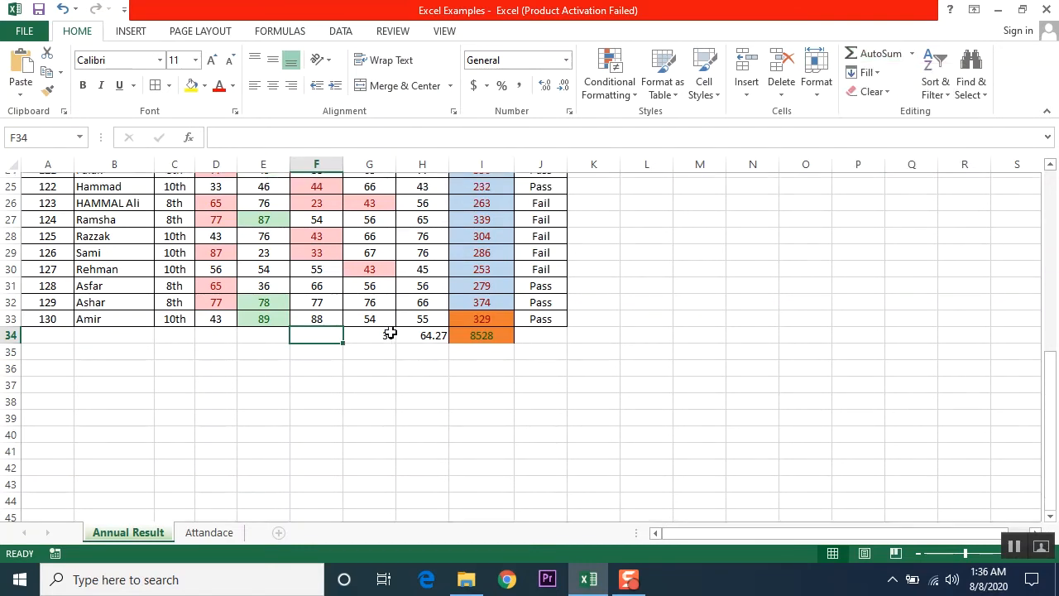
{"action": "left_click_drag", "start_coordinate": [321, 247], "coordinate": [324, 477]}
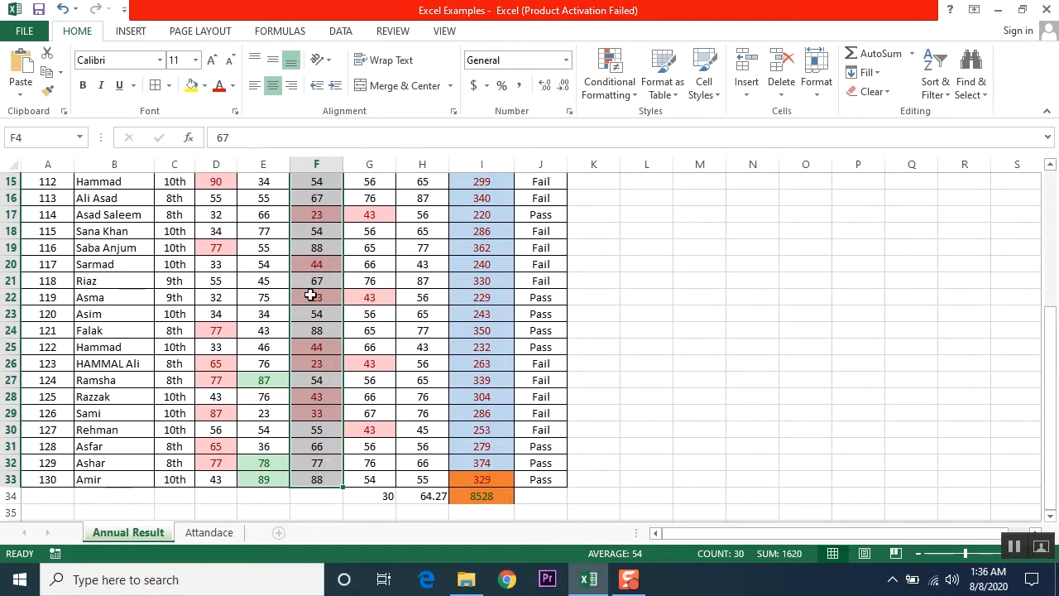
{"action": "scroll", "coordinate": [320, 262], "scroll_direction": "up", "scroll_amount": 2}
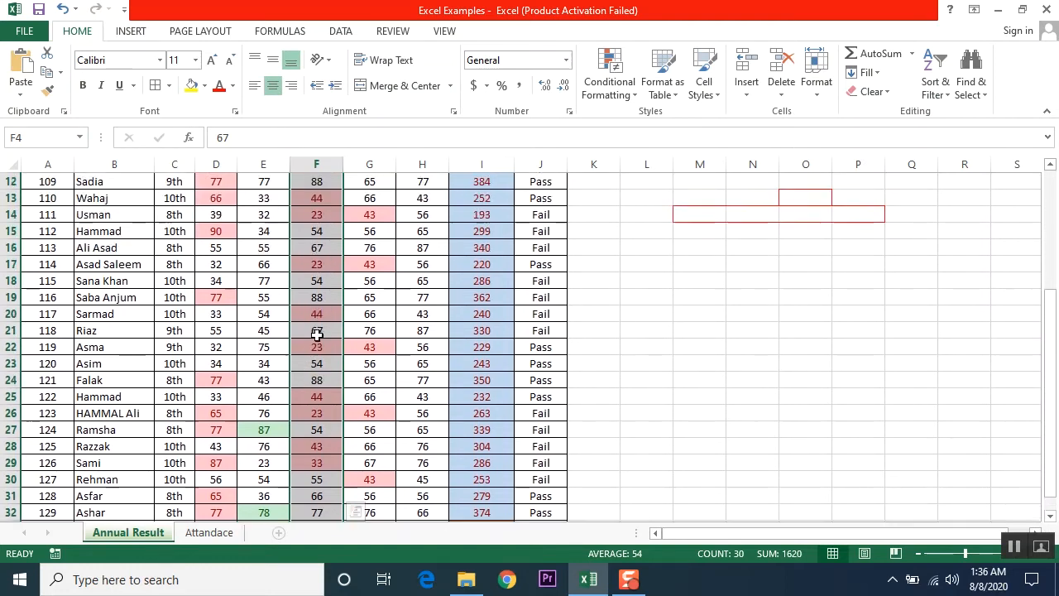
{"action": "scroll", "coordinate": [319, 274], "scroll_direction": "down", "scroll_amount": 5}
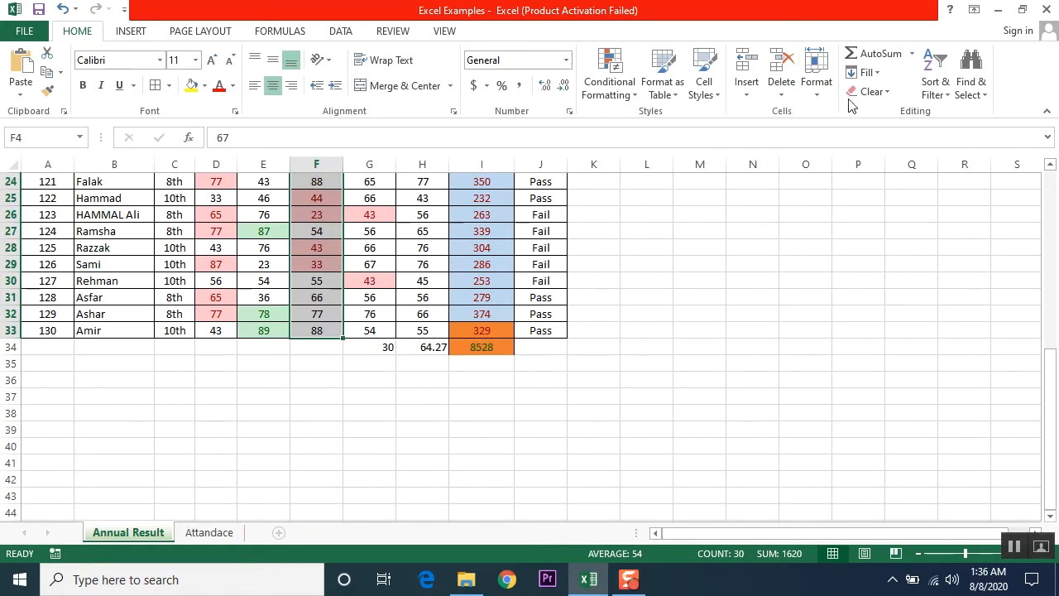
{"action": "left_click", "coordinate": [912, 60]}
{"action": "left_click", "coordinate": [886, 134]}
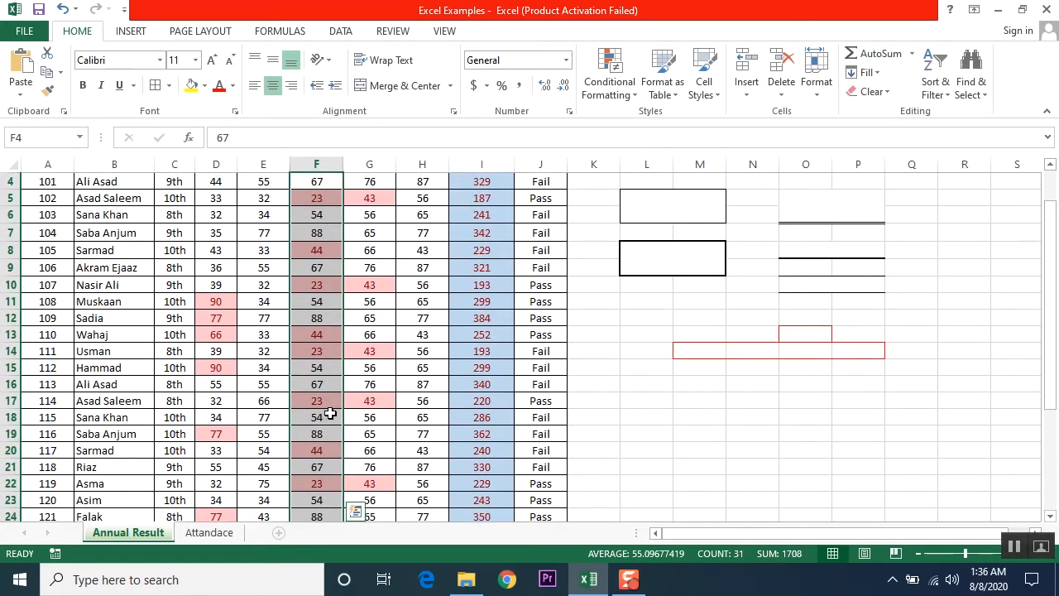
{"action": "scroll", "coordinate": [332, 413], "scroll_direction": "down", "scroll_amount": 5}
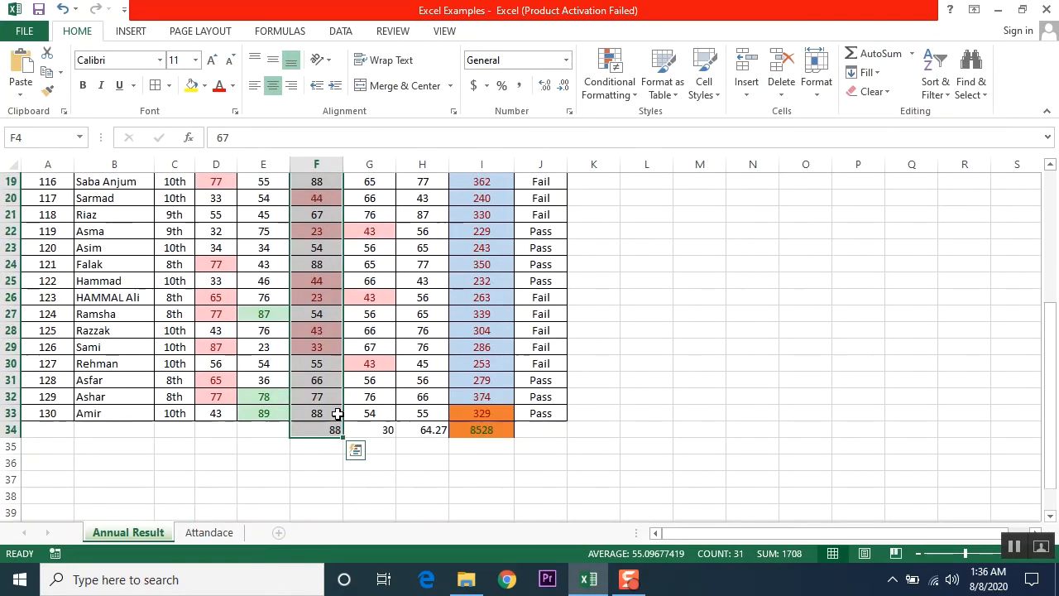
{"action": "left_click", "coordinate": [300, 460]}
{"action": "left_click_drag", "start_coordinate": [328, 414], "coordinate": [290, 569]}
- Find the lowest Urdu mark of E4:E33 in cell E34 with the AutoSum Min function
{"action": "left_click", "coordinate": [263, 496]}
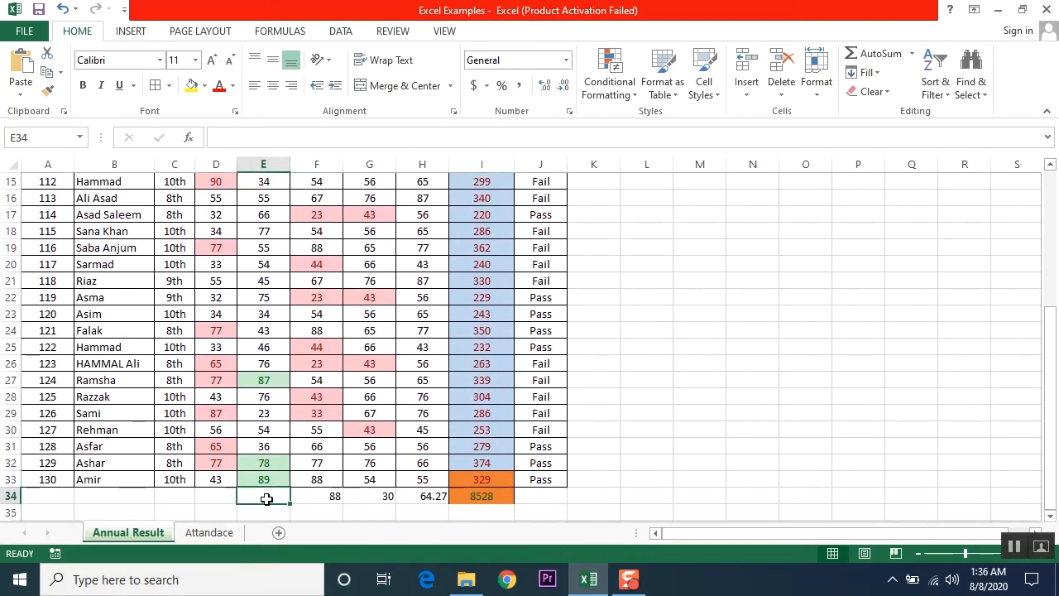
{"action": "scroll", "coordinate": [276, 469], "scroll_direction": "up", "scroll_amount": 5}
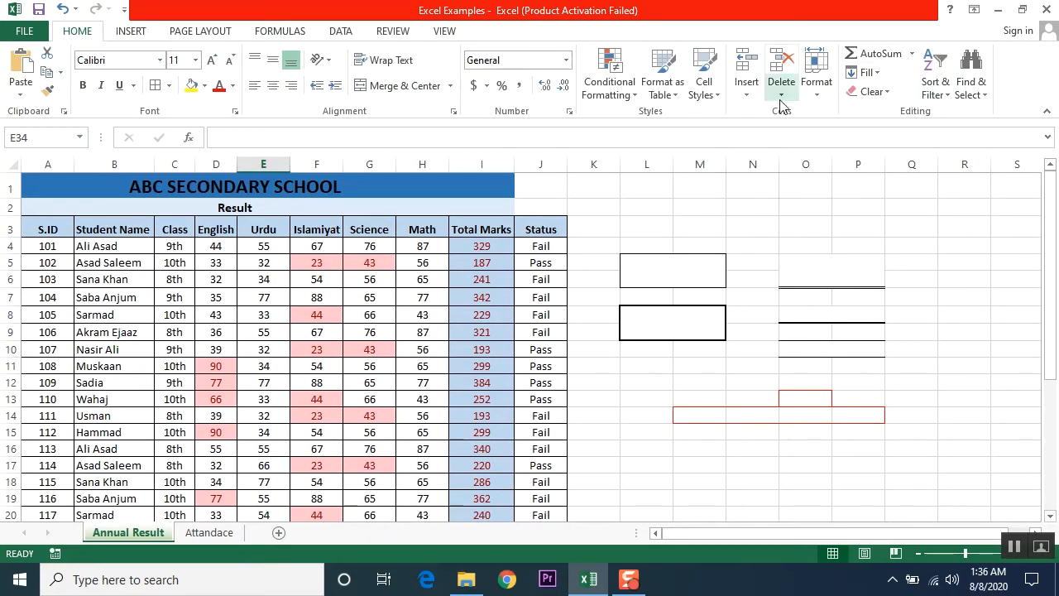
{"action": "scroll", "coordinate": [480, 295], "scroll_direction": "down", "scroll_amount": 8}
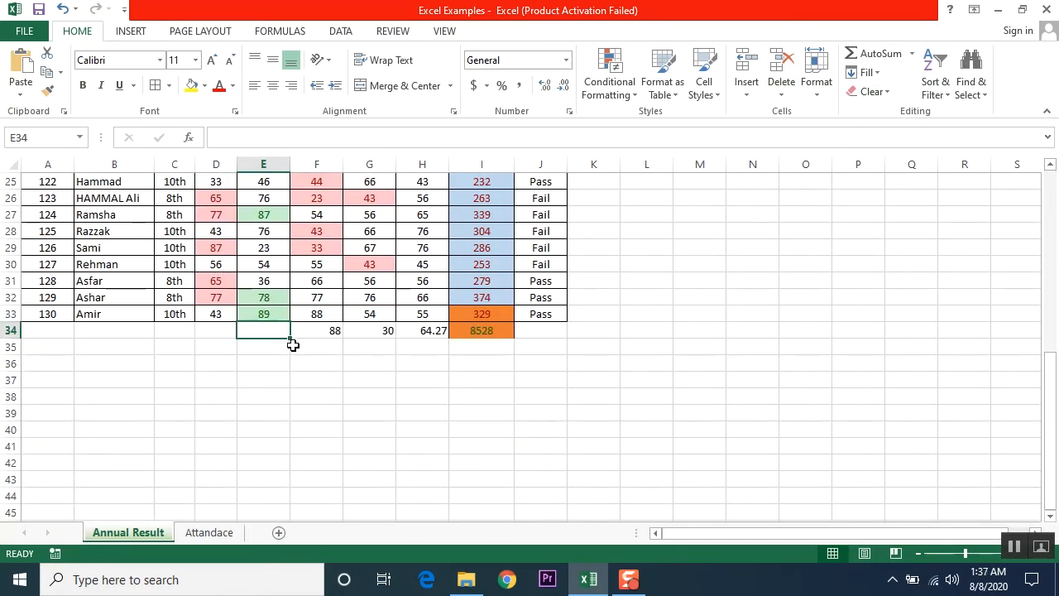
{"action": "left_click", "coordinate": [912, 53]}
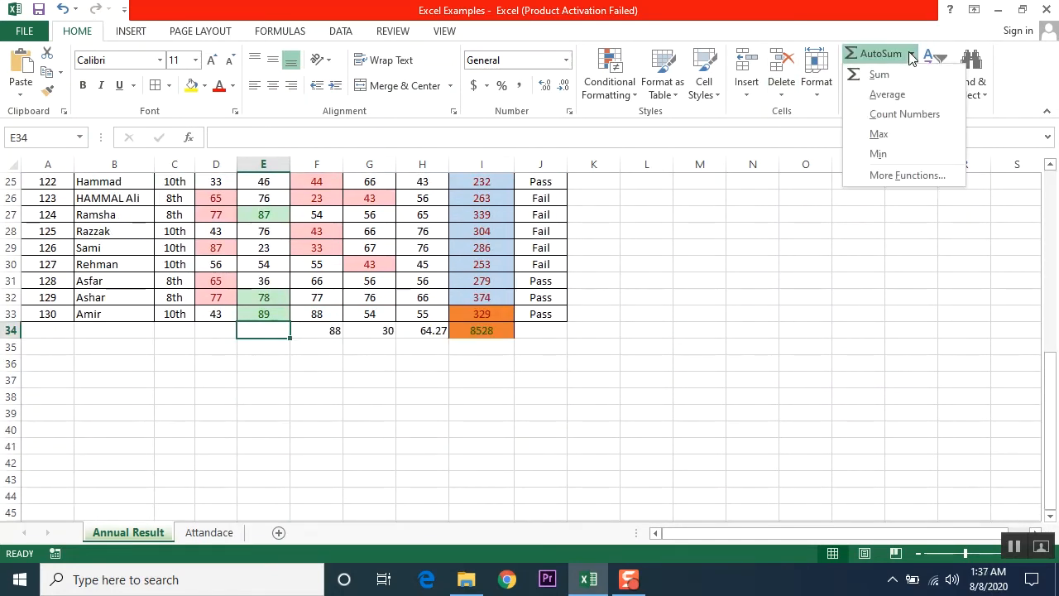
{"action": "left_click", "coordinate": [879, 156]}
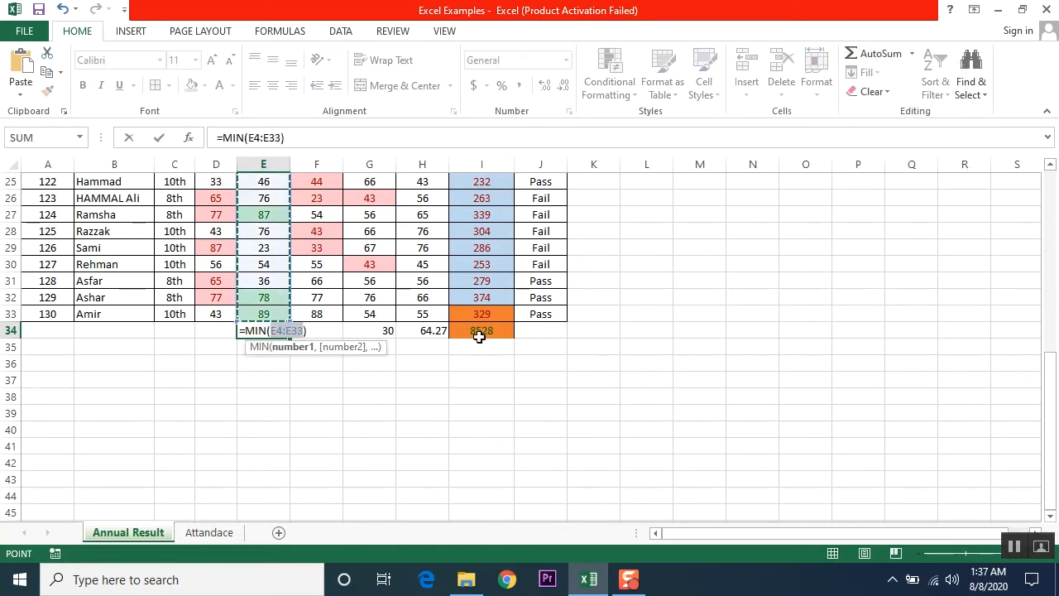
{"action": "key", "text": "Return"}
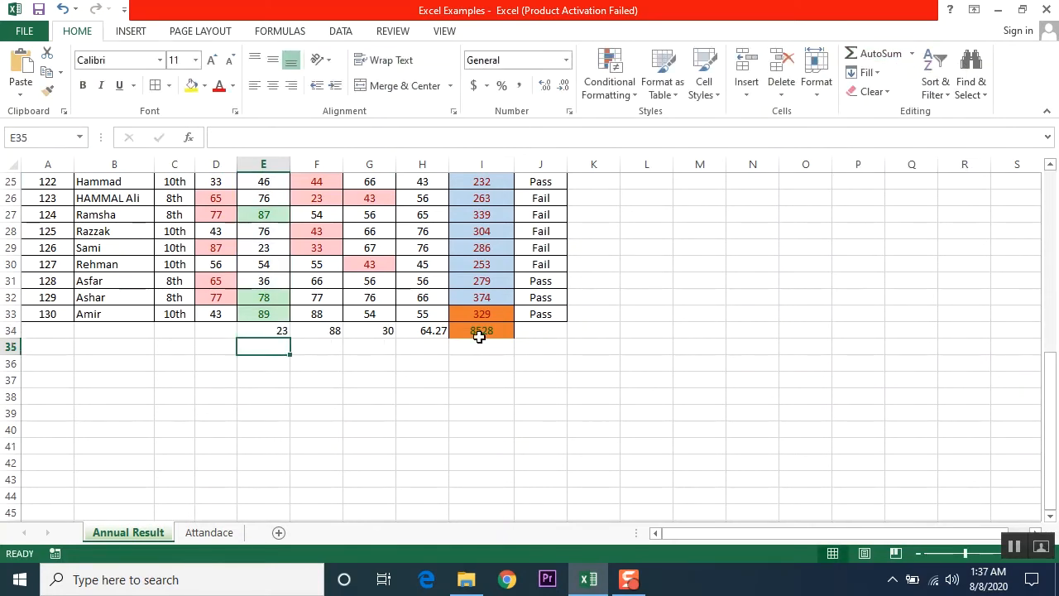
- Check the minimum in cell E34 against the Urdu marks column and review the list of AutoSum functions
{"action": "left_click", "coordinate": [245, 333]}
{"action": "scroll", "coordinate": [281, 305], "scroll_direction": "up", "scroll_amount": 4}
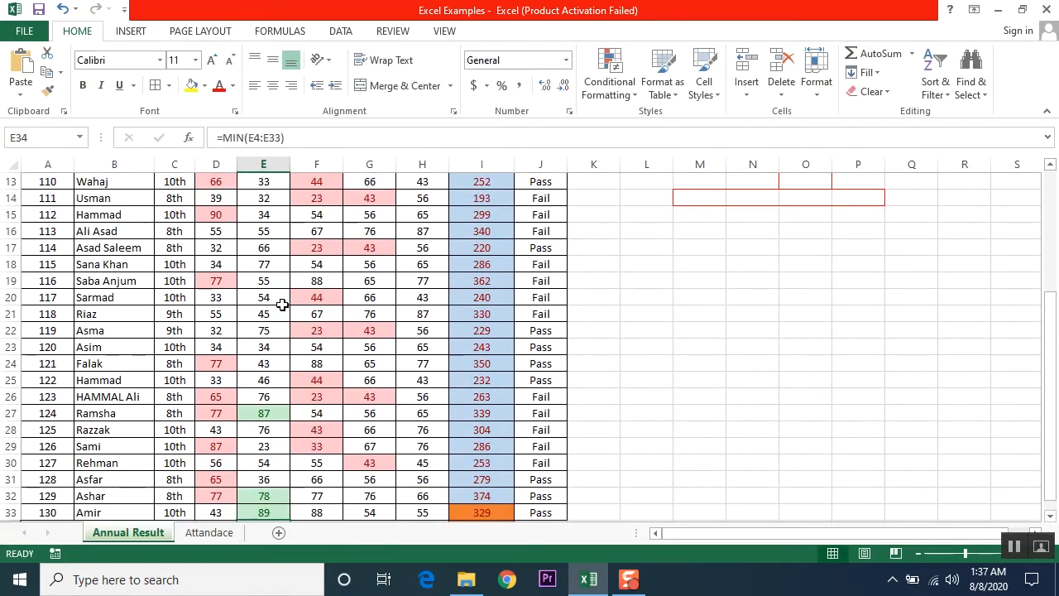
{"action": "scroll", "coordinate": [282, 305], "scroll_direction": "up", "scroll_amount": 4}
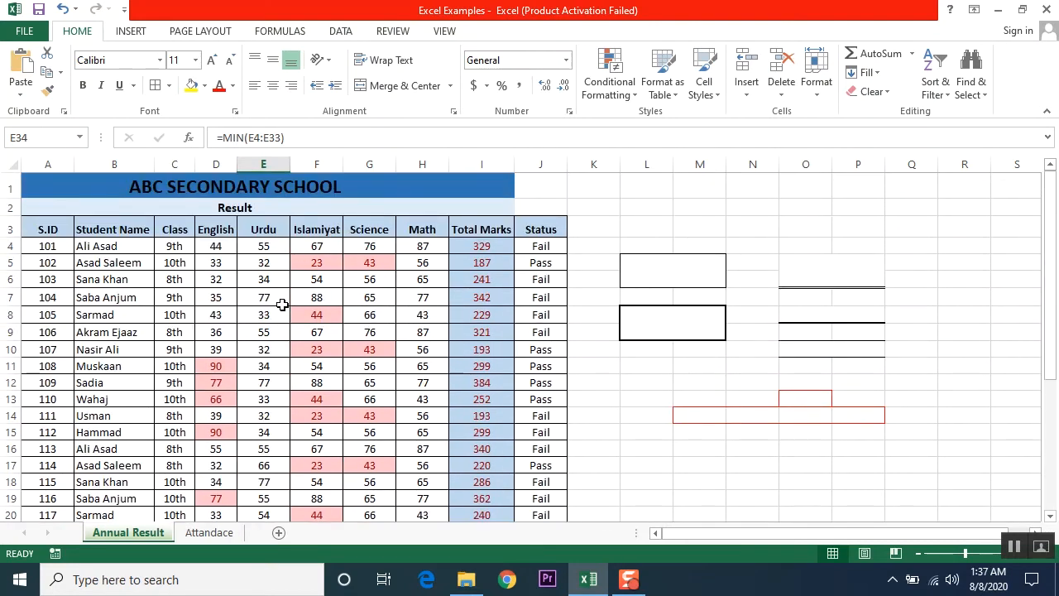
{"action": "left_click", "coordinate": [913, 54]}
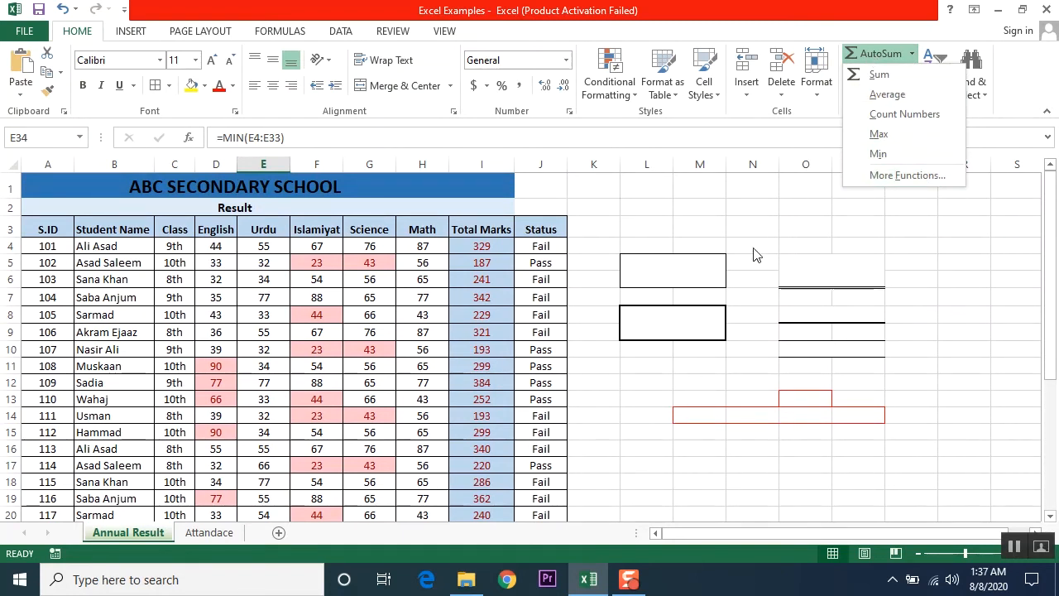
{"action": "left_click", "coordinate": [675, 399]}
- Select the row 34 results in E34:J34 and look over the marks columns above them
{"action": "scroll", "coordinate": [618, 371], "scroll_direction": "down", "scroll_amount": 7}
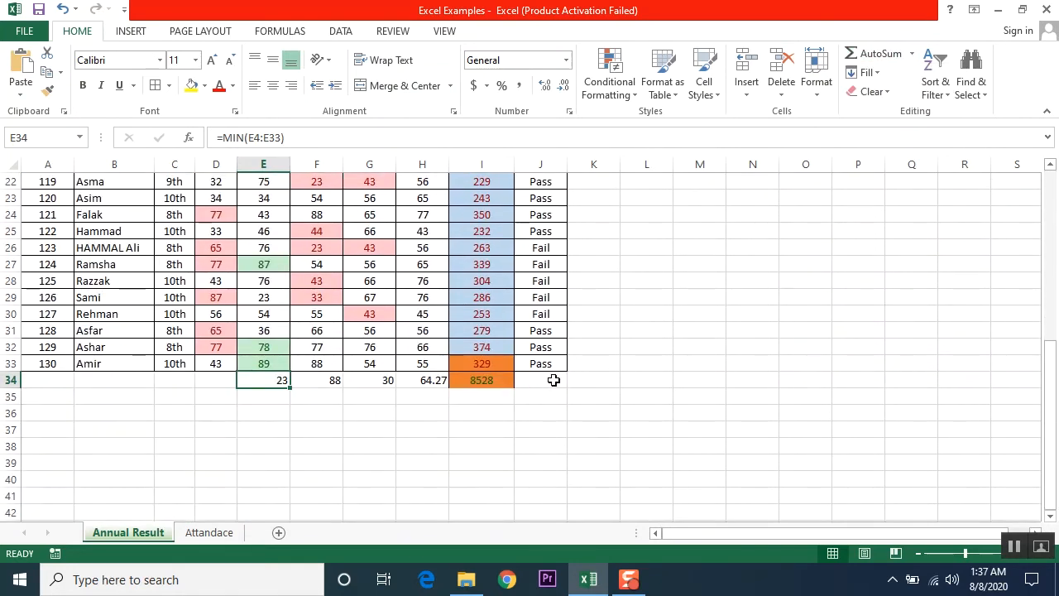
{"action": "left_click", "coordinate": [550, 381]}
{"action": "left_click_drag", "start_coordinate": [539, 378], "coordinate": [287, 376]}
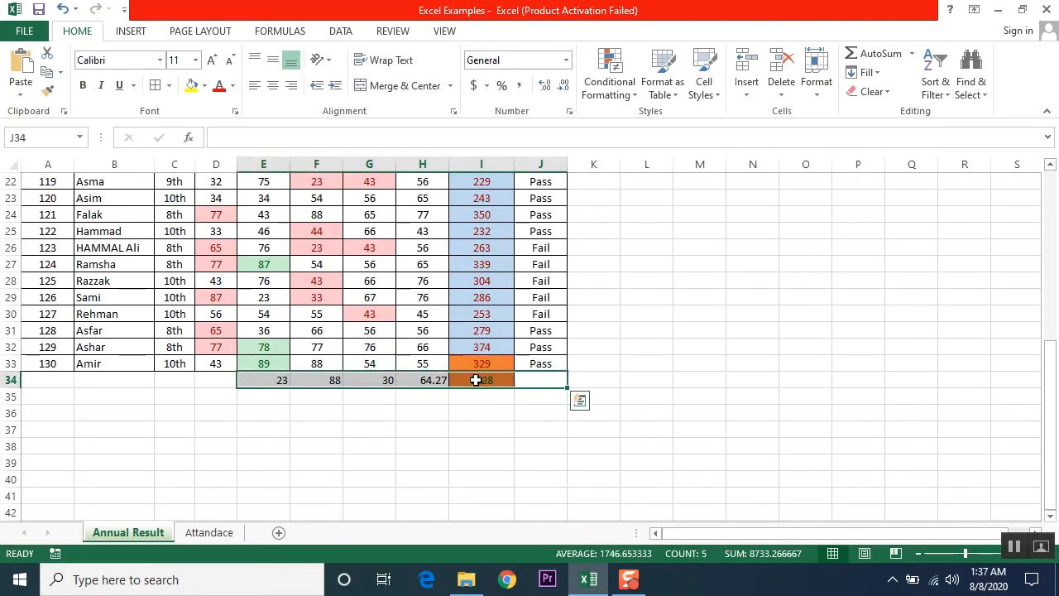
{"action": "scroll", "coordinate": [293, 373], "scroll_direction": "up", "scroll_amount": 3}
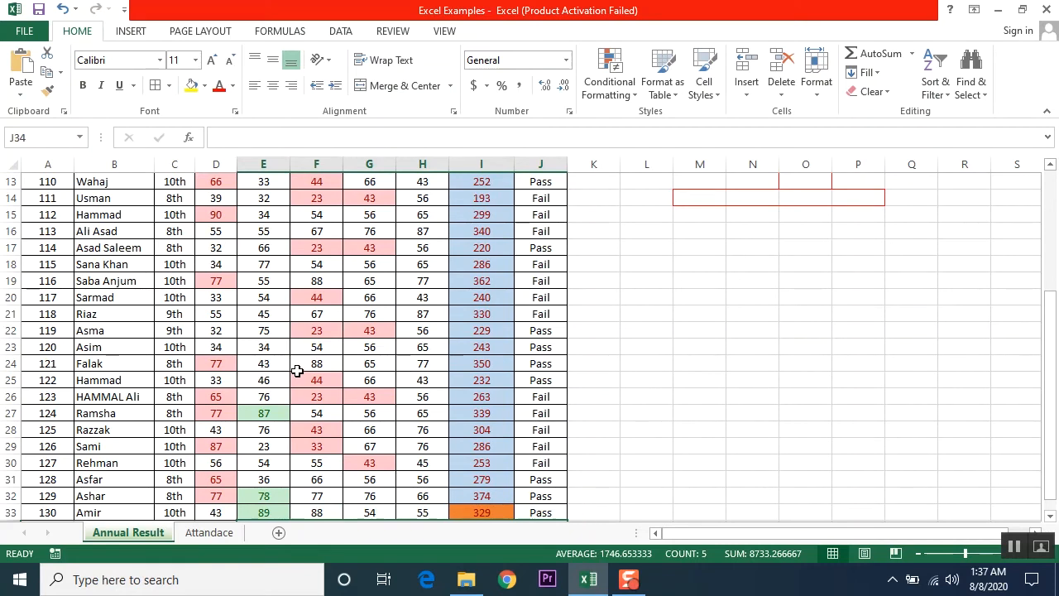
{"action": "scroll", "coordinate": [297, 372], "scroll_direction": "down", "scroll_amount": 3}
{"action": "left_click", "coordinate": [488, 428]}
{"action": "scroll", "coordinate": [392, 362], "scroll_direction": "up", "scroll_amount": 1}
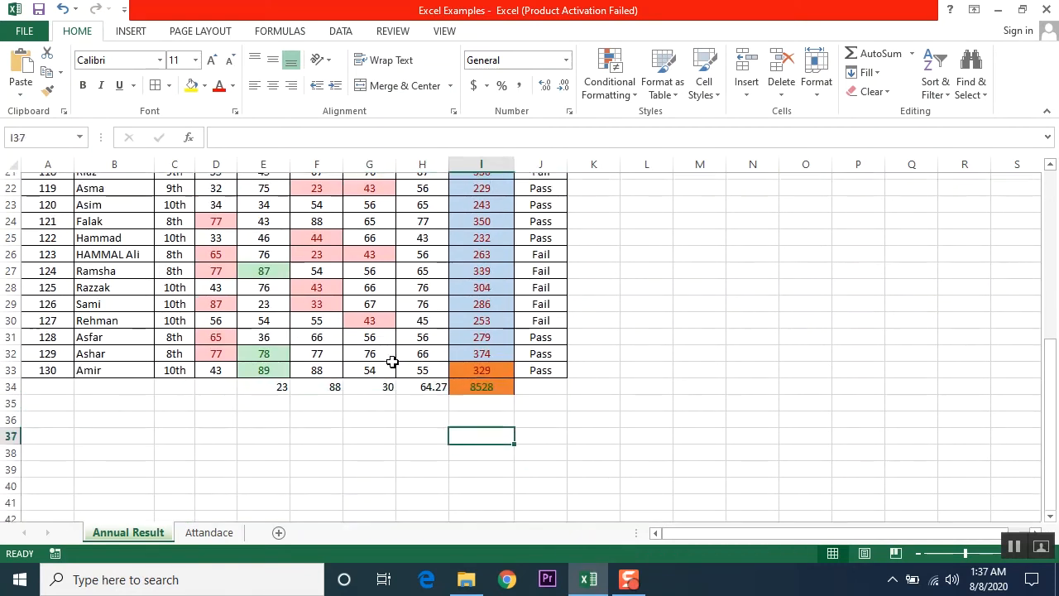
{"action": "scroll", "coordinate": [392, 362], "scroll_direction": "up", "scroll_amount": 7}
{"action": "scroll", "coordinate": [423, 265], "scroll_direction": "down", "scroll_amount": 8}
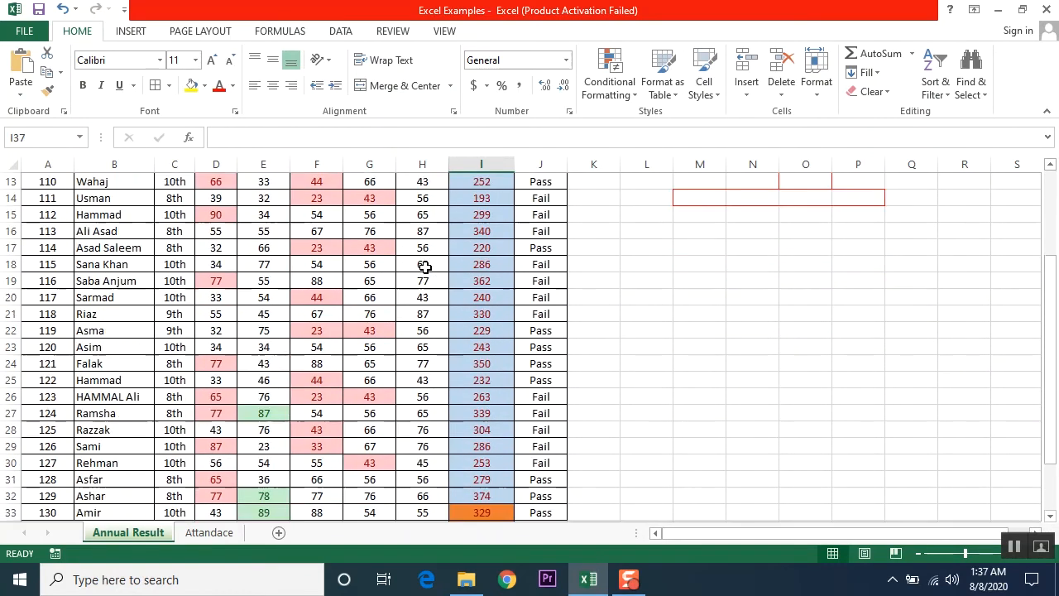
- Inspect the formulas behind the row 34 results in cells H34, I34, G34, F34 and E34
{"action": "left_click", "coordinate": [420, 329]}
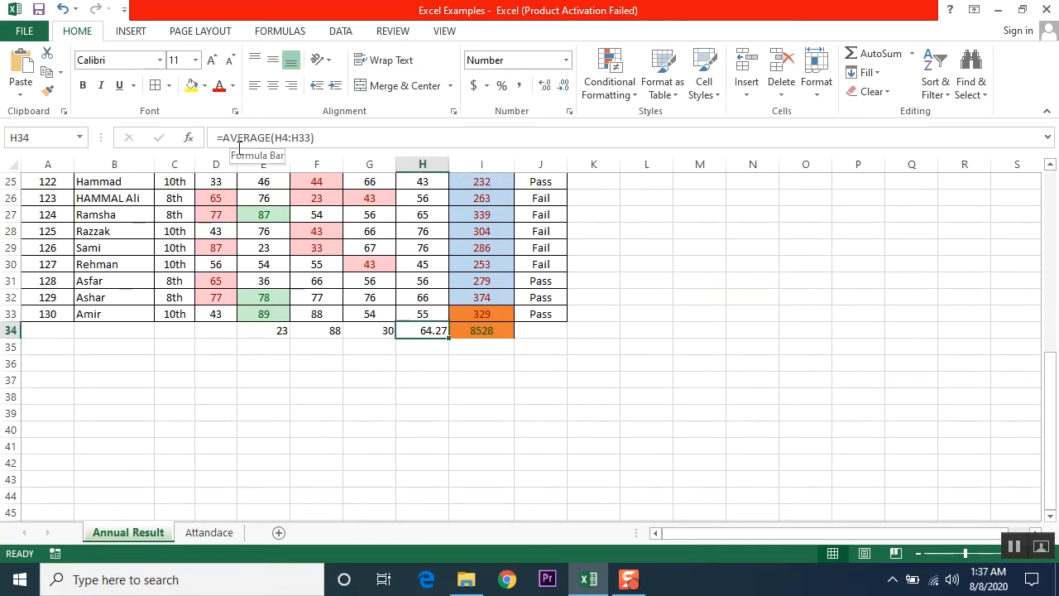
{"action": "left_click", "coordinate": [482, 331]}
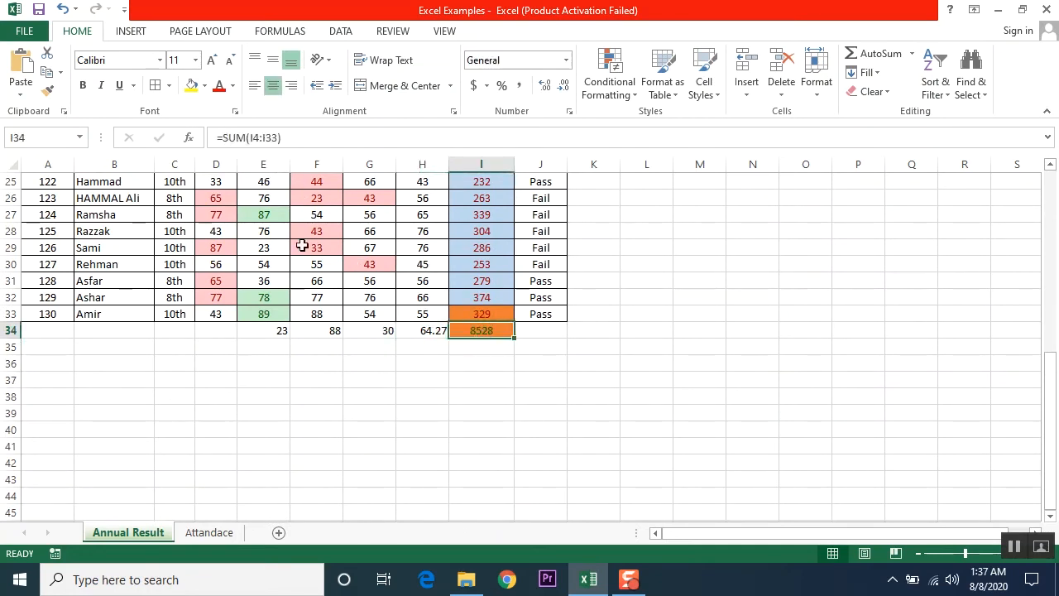
{"action": "left_click", "coordinate": [376, 331]}
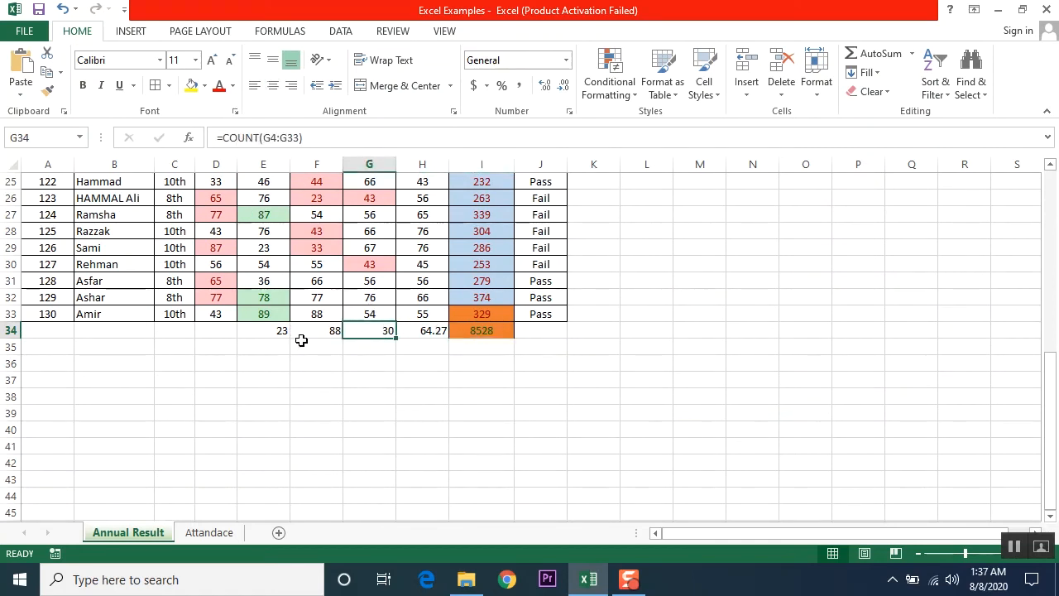
{"action": "left_click", "coordinate": [328, 330]}
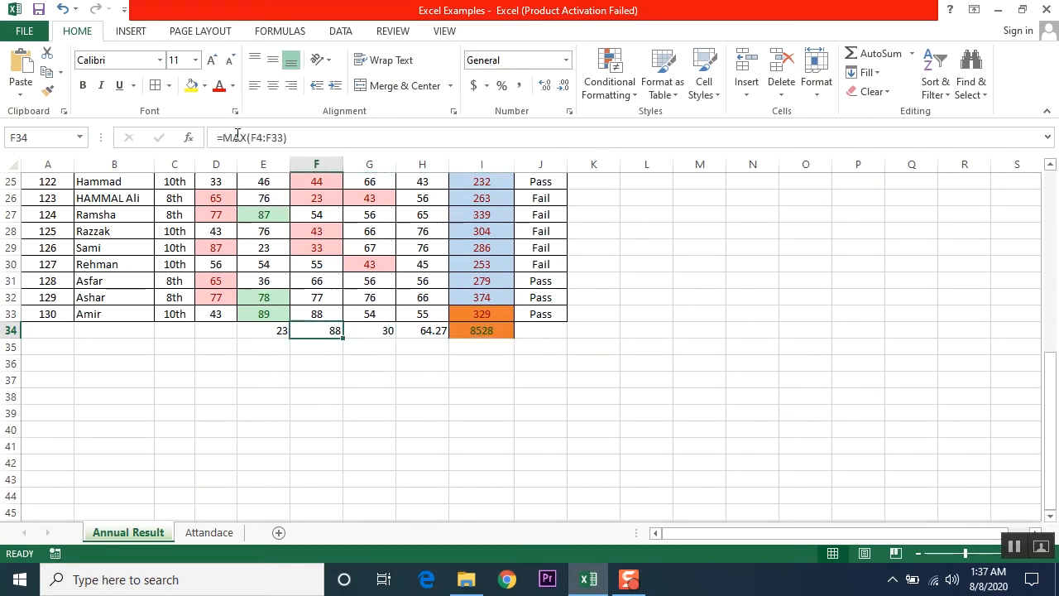
{"action": "left_click", "coordinate": [277, 332]}
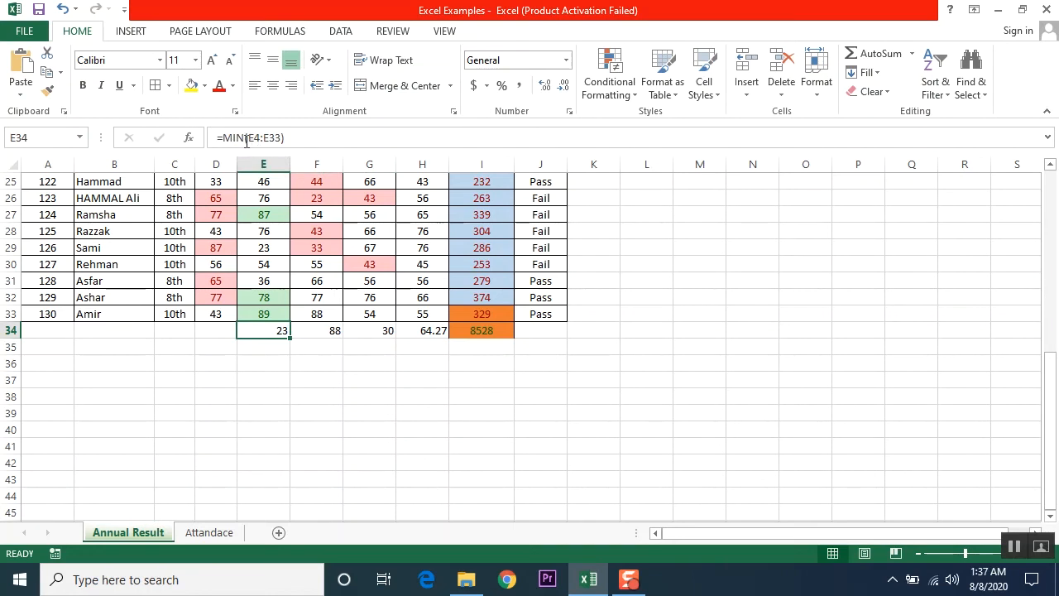
{"action": "left_click", "coordinate": [331, 331]}
{"action": "left_click", "coordinate": [385, 331]}
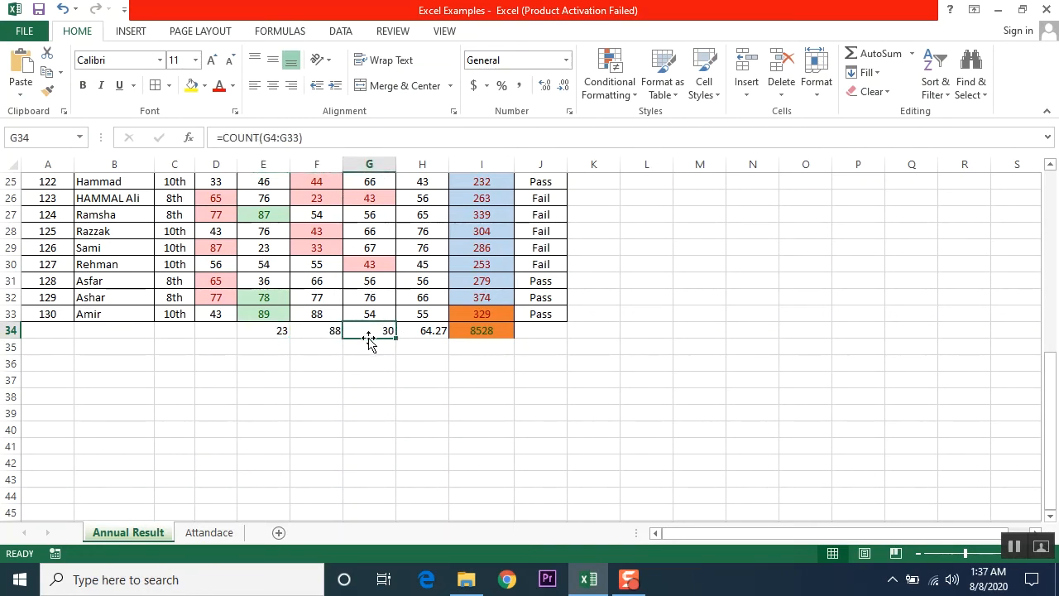
- Enter the sample numbers 2, 3, 4, 5 and 6 down cells M35 to M39
{"action": "left_click", "coordinate": [703, 345]}
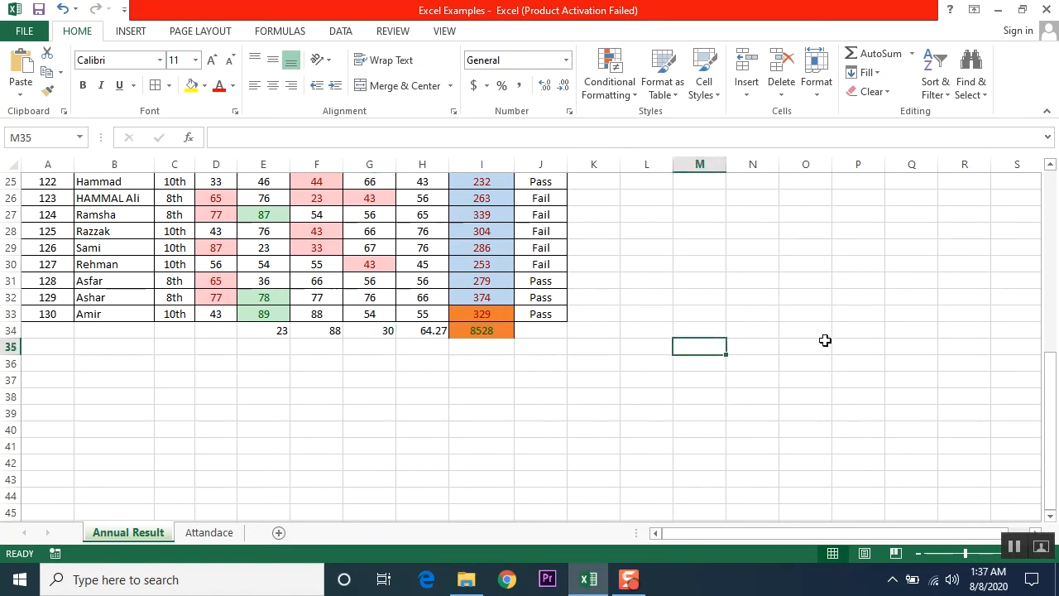
{"action": "type", "text": "2 3 4"}
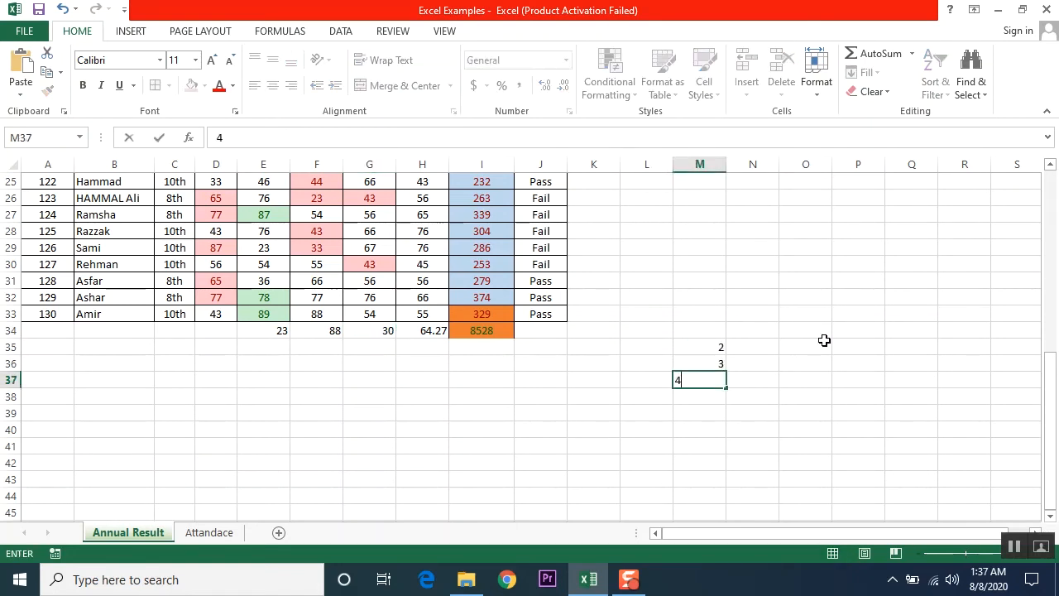
{"action": "type", "text": " 5 6"}
{"action": "key", "text": "Up"}
{"action": "key", "text": "Up"}
{"action": "key", "text": "Up"}
{"action": "key", "text": "Up"}
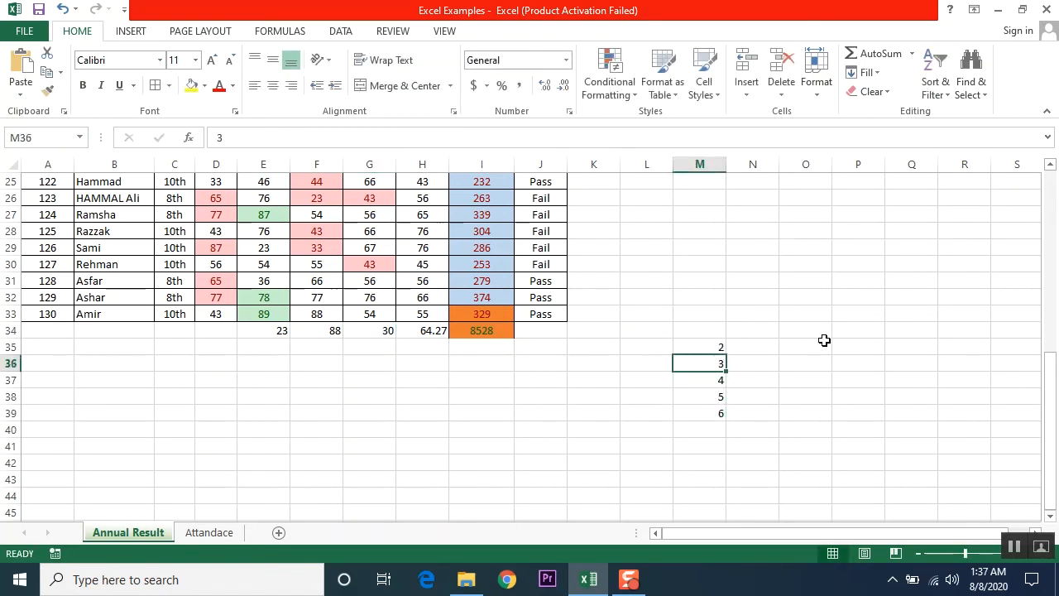
{"action": "key", "text": "Up"}
{"action": "key", "text": "Down"}
{"action": "key", "text": "Up"}
{"action": "key", "text": "Down"}
{"action": "key", "text": "Down"}
{"action": "key", "text": "Down"}
{"action": "key", "text": "Down"}
- Count the sample numbers M35:M39 in cell M40 with the AutoSum Count Numbers function
{"action": "left_click_drag", "start_coordinate": [710, 348], "coordinate": [717, 409]}
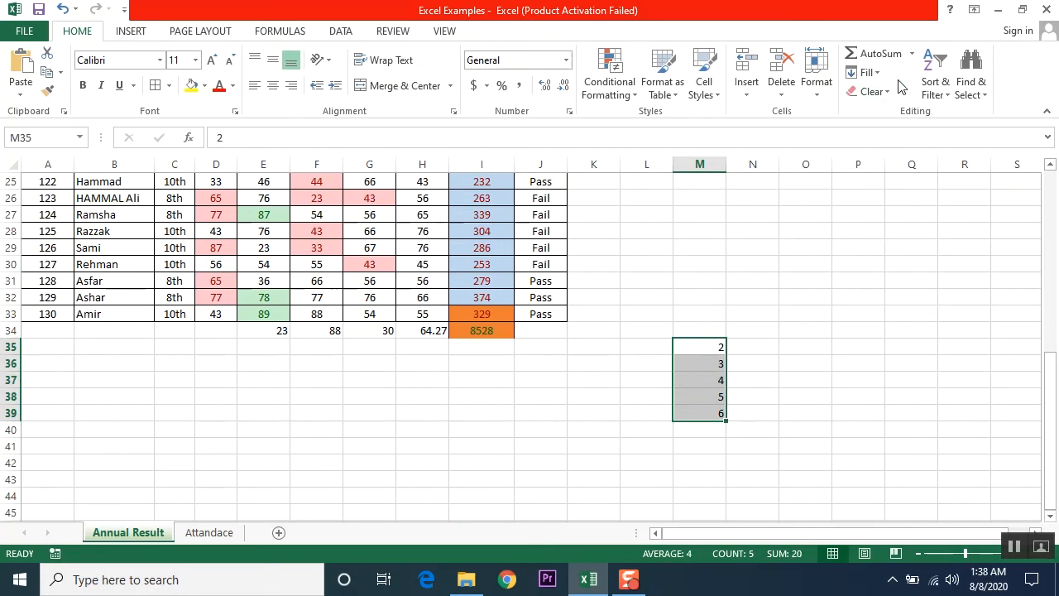
{"action": "left_click", "coordinate": [912, 54]}
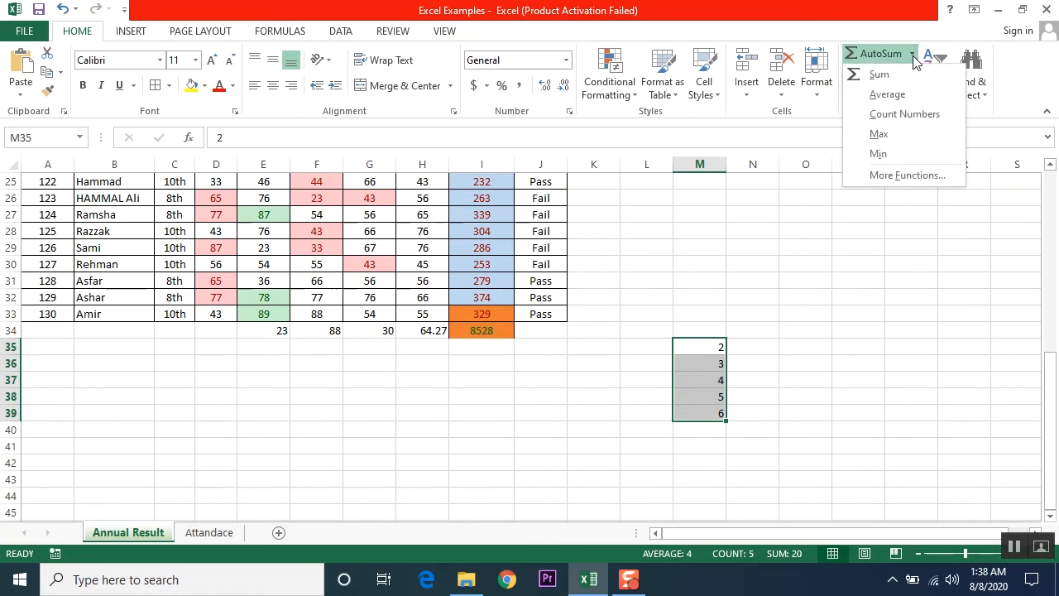
{"action": "left_click", "coordinate": [900, 113]}
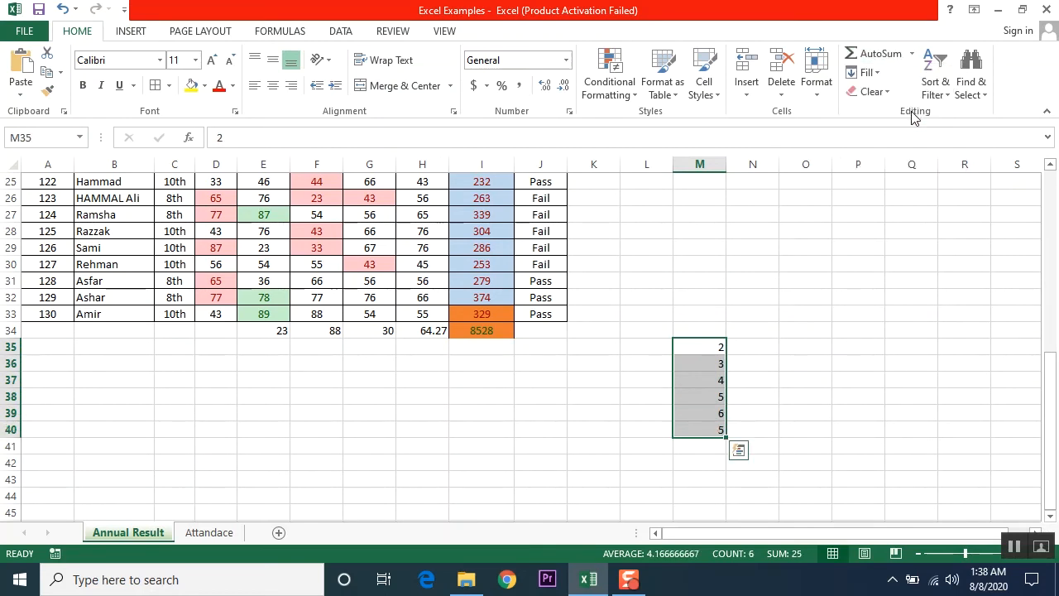
- Inspect the COUNT formula in cell M40 and the range it refers to by opening the cell for editing and closing it
{"action": "left_click", "coordinate": [712, 454]}
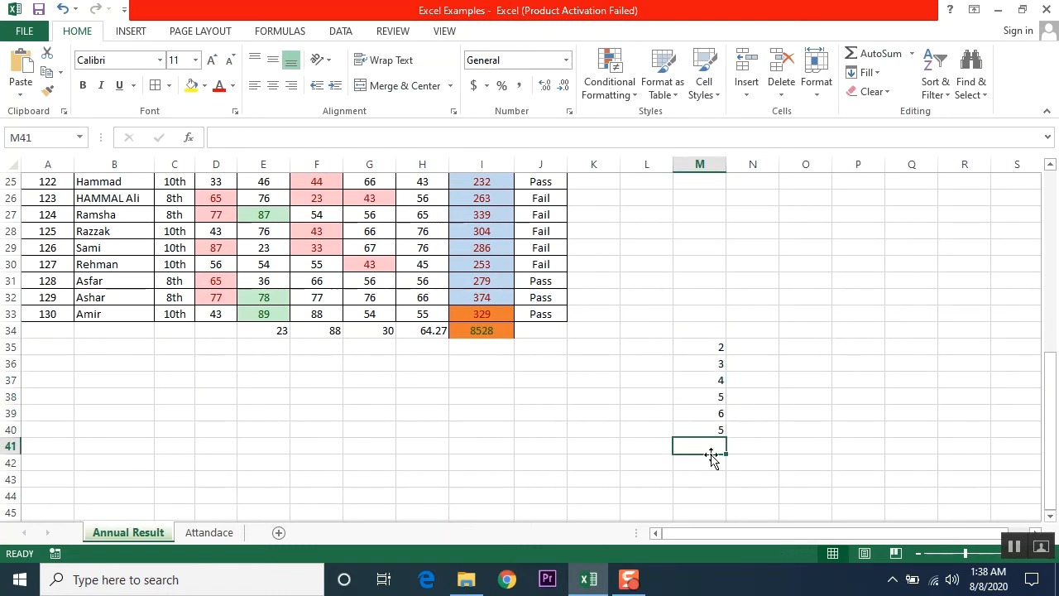
{"action": "left_click", "coordinate": [717, 430]}
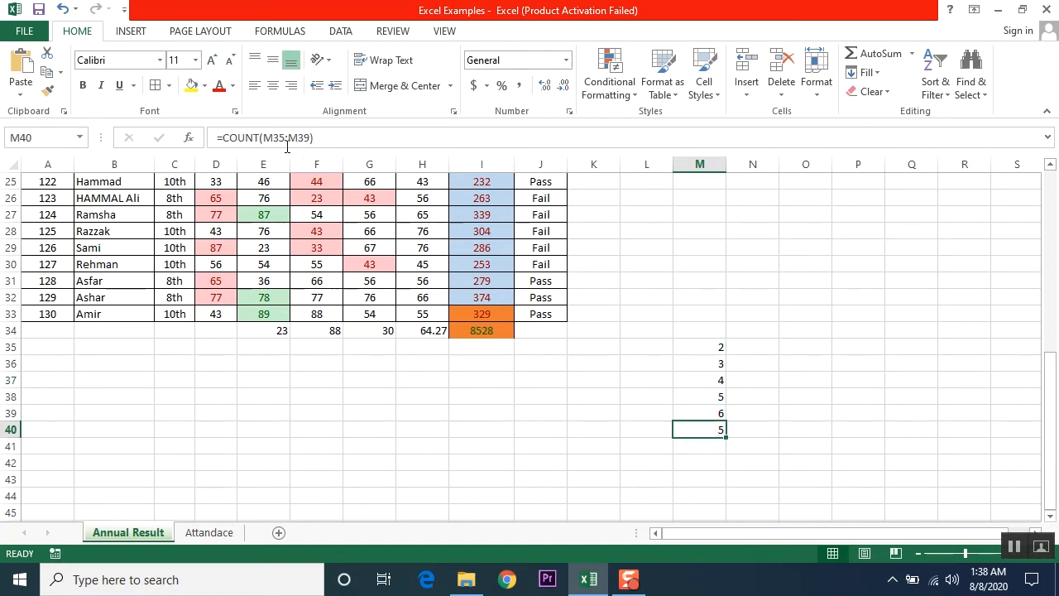
{"action": "double_click", "coordinate": [698, 427]}
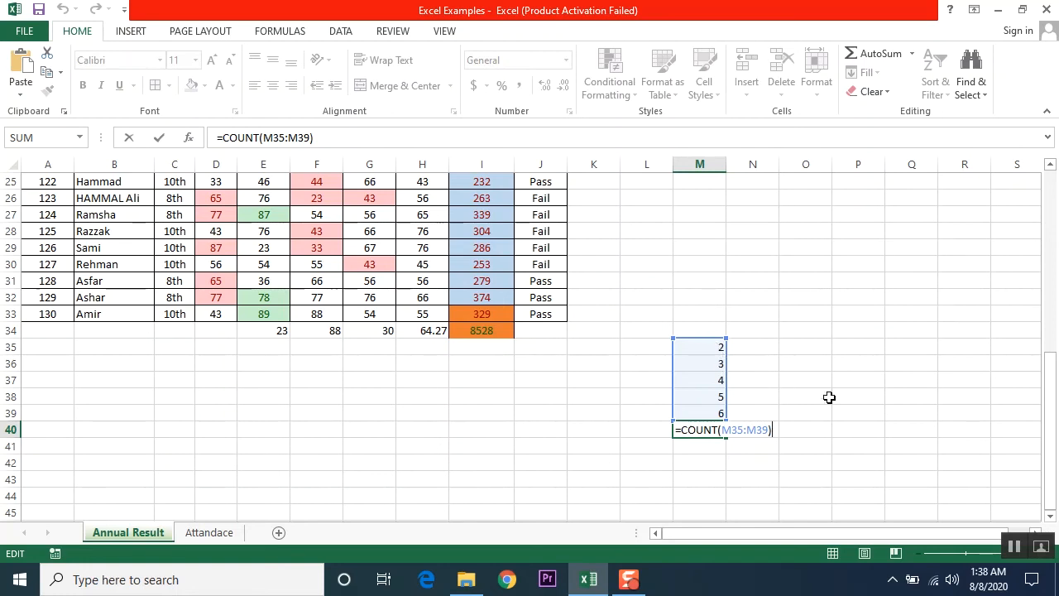
{"action": "key", "text": "ctrl+Return"}
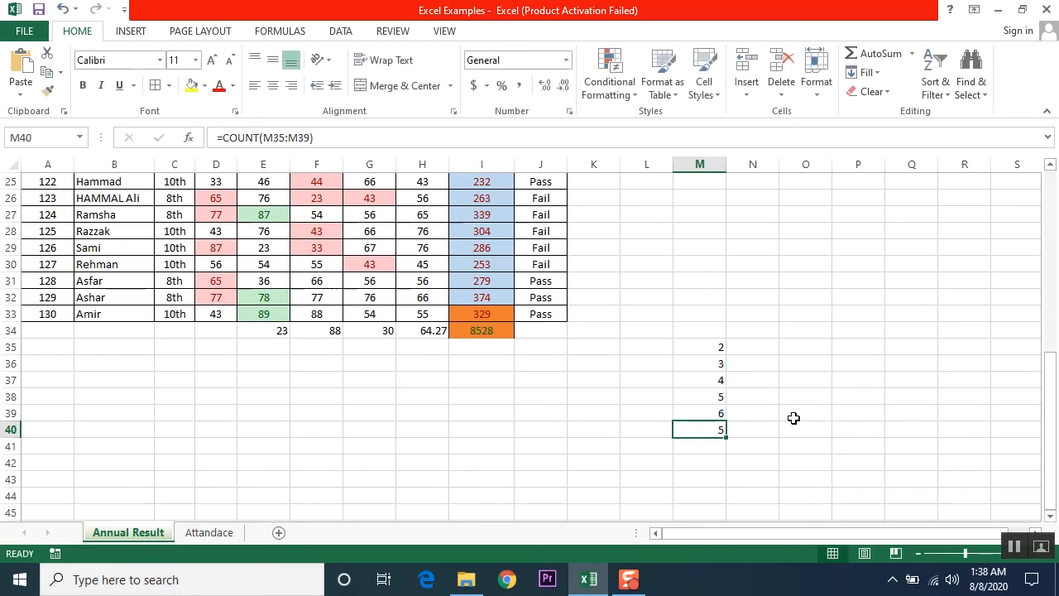